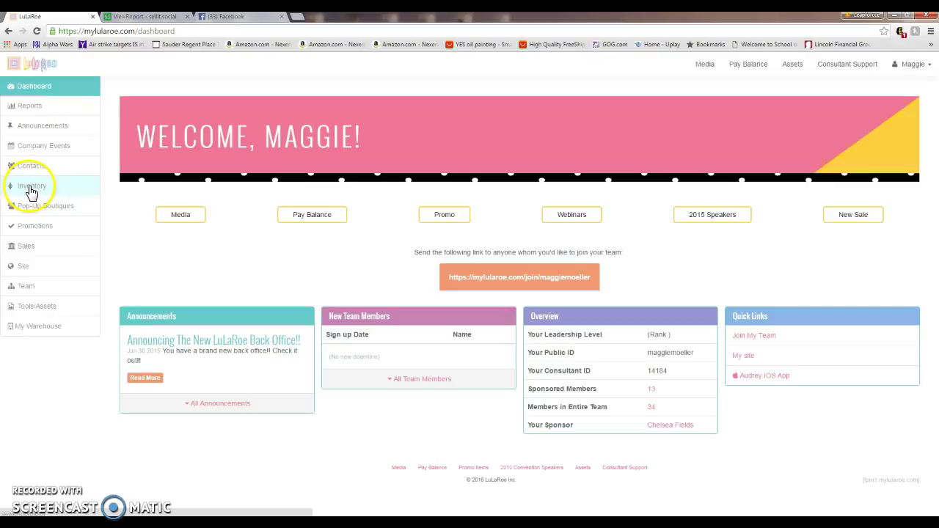
Step: Open the list of all inventory items
click(30, 189)
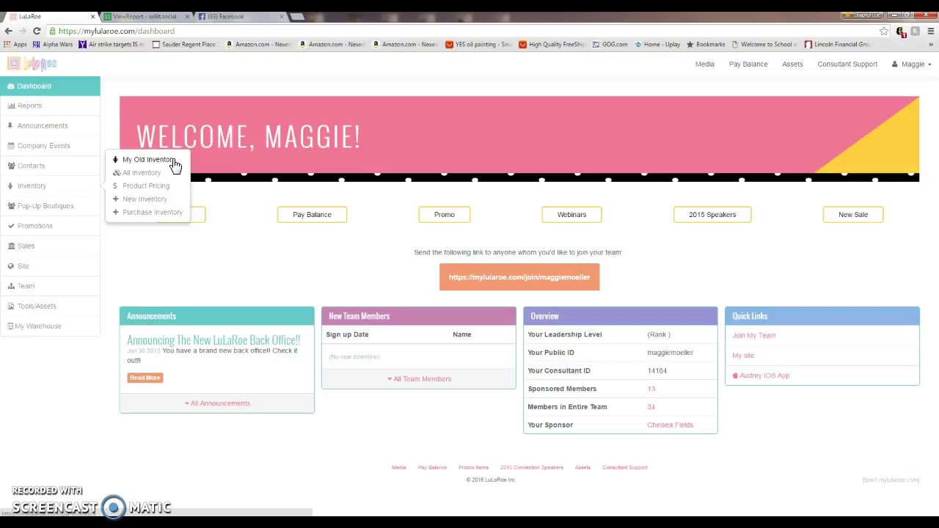
click(129, 159)
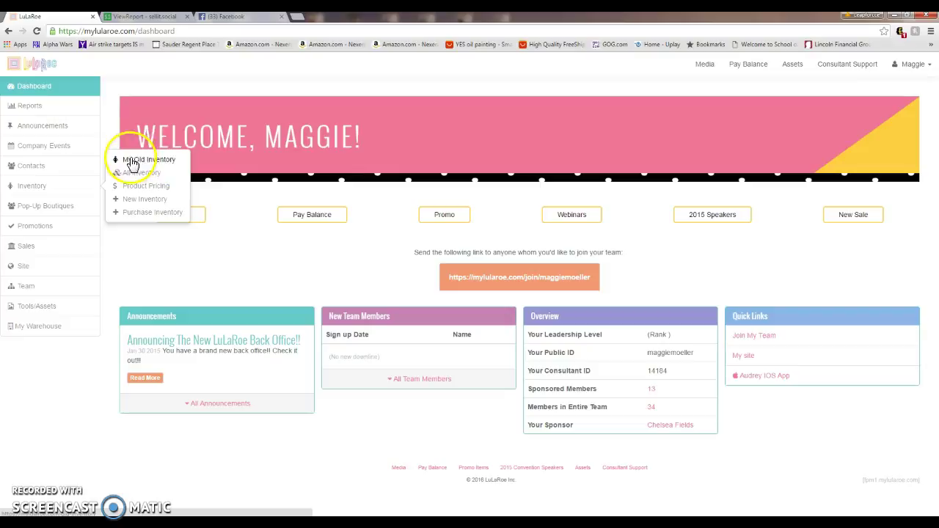
click(154, 173)
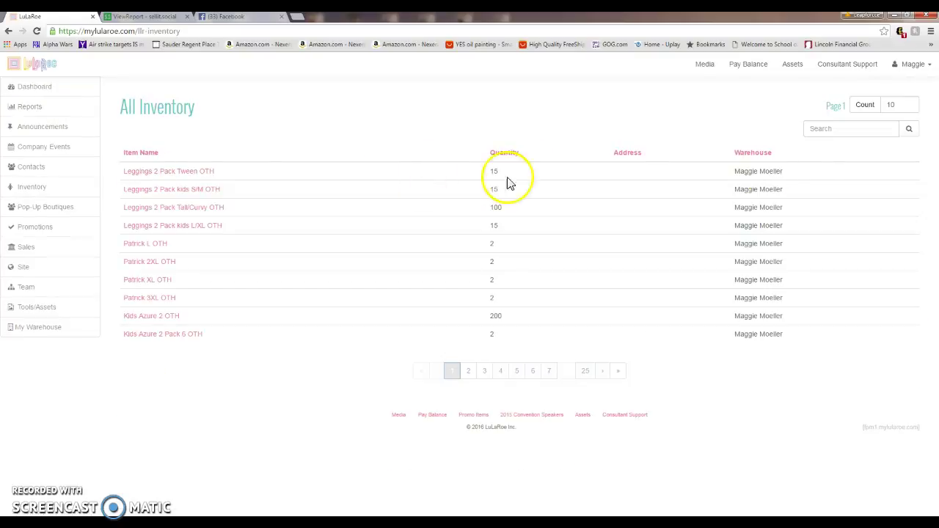
Step: Search the full inventory list for "julia"
click(839, 132)
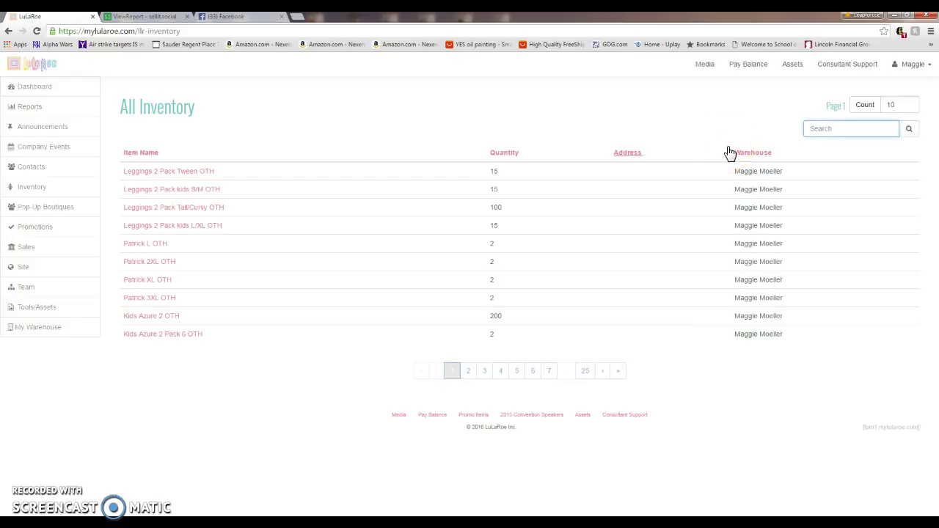
click(805, 133)
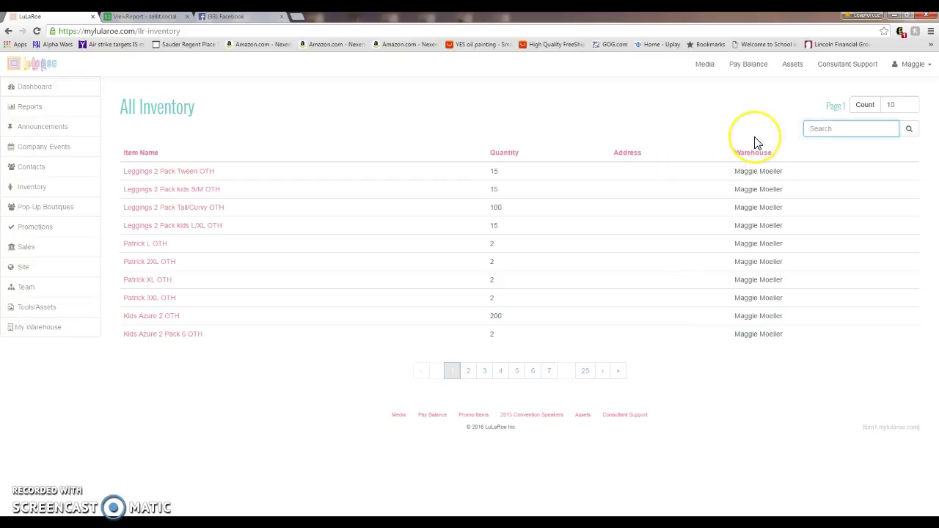
text(jul)
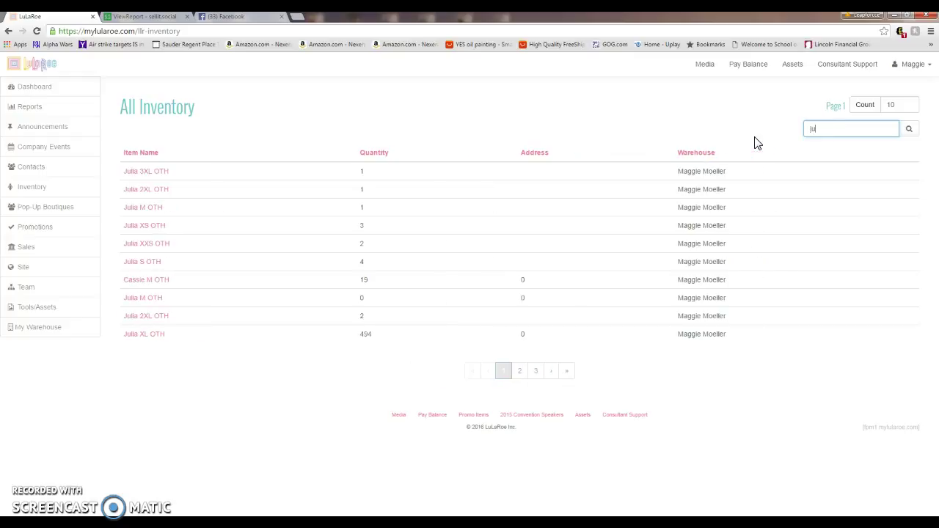
text(ia)
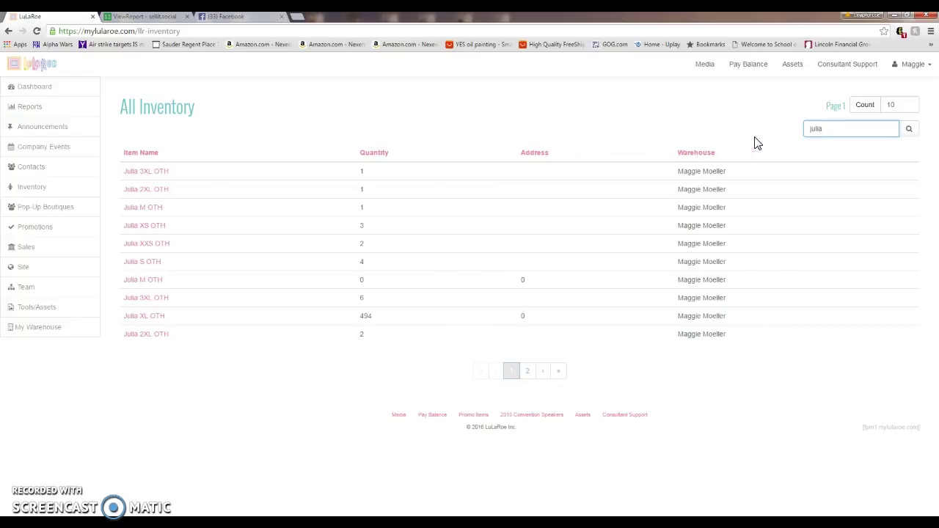
text(s)
key(BackSpace)
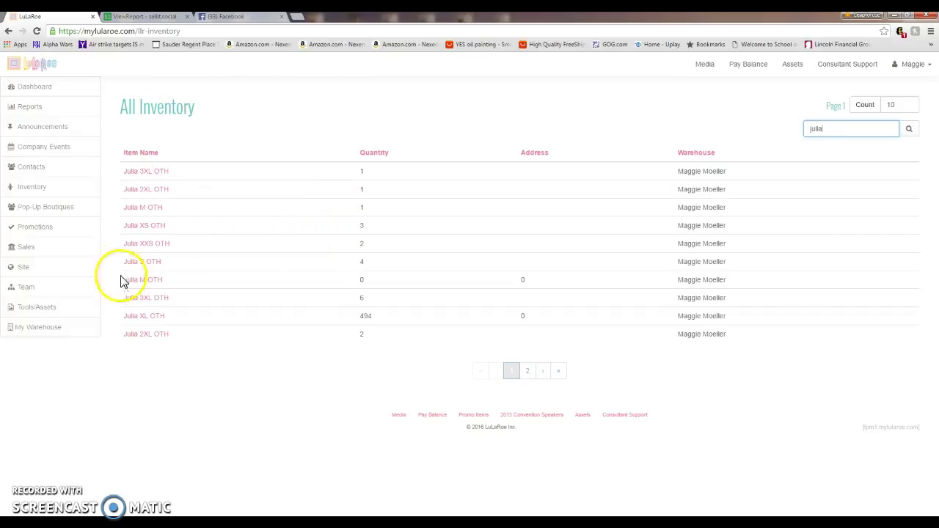
click(845, 129)
text(s)
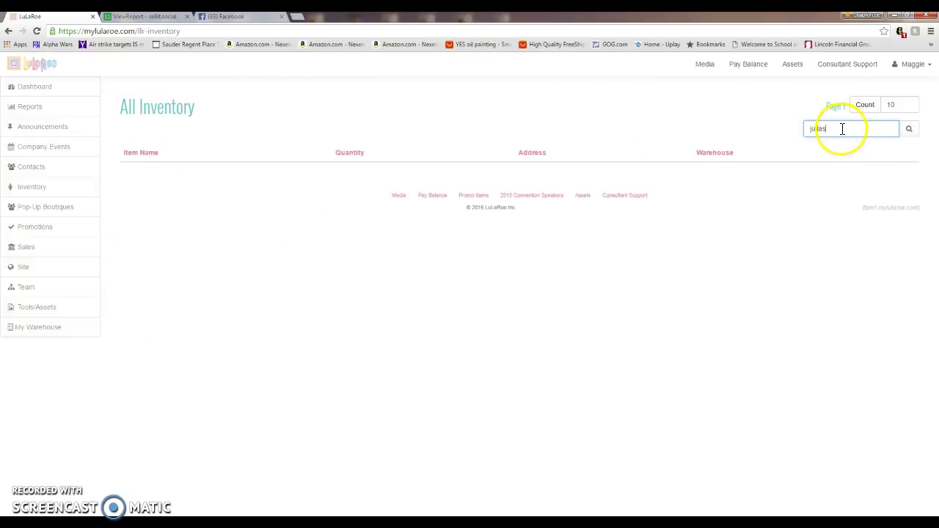
key(BackSpace)
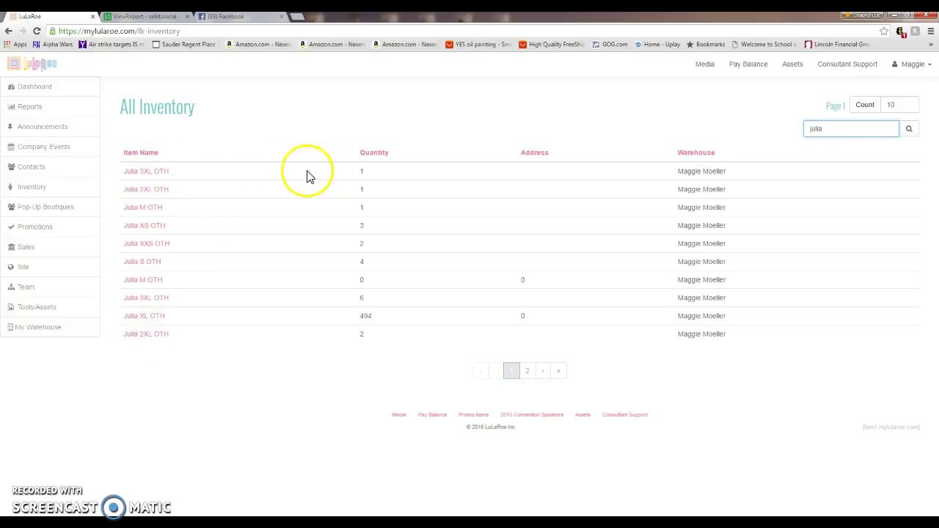
Step: Set the quantity of the first-listed Julia 3XL OTH inventory item to 10 and save the warehouse update
drag(369, 172, 341, 171)
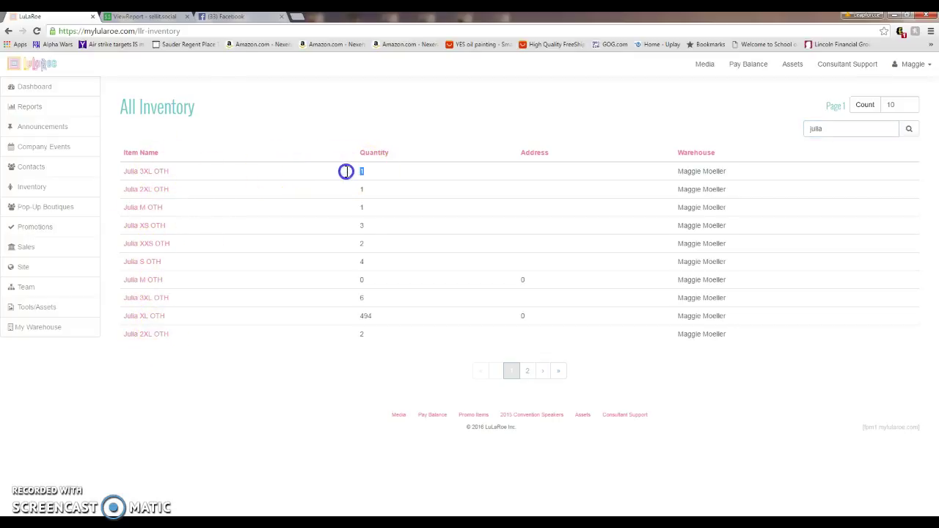
click(210, 171)
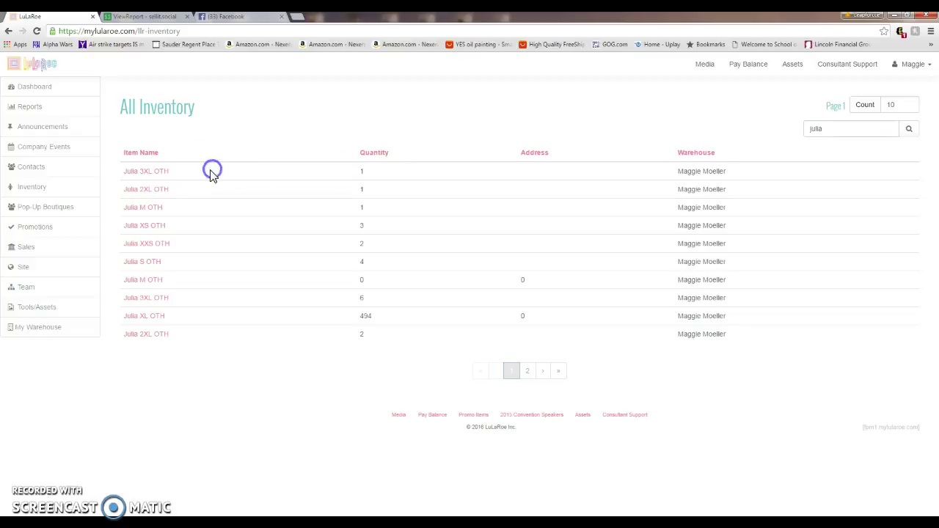
click(145, 172)
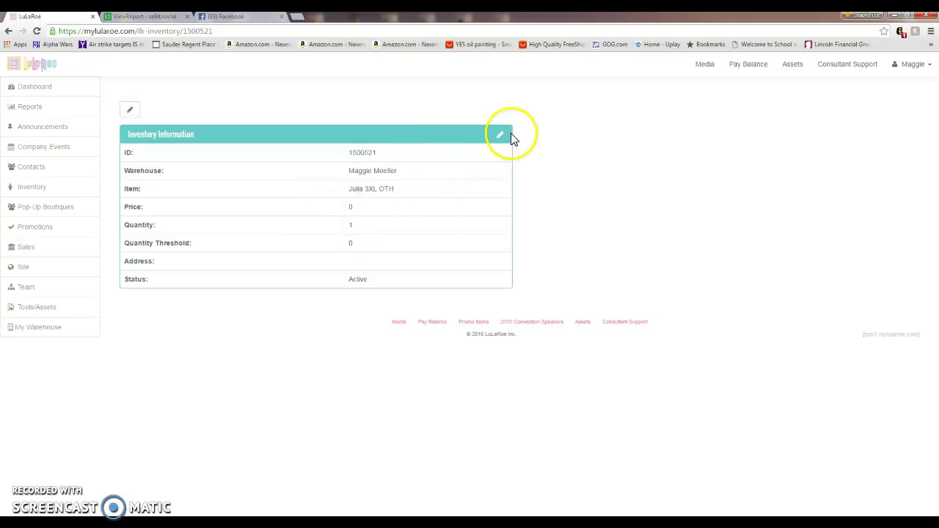
click(502, 141)
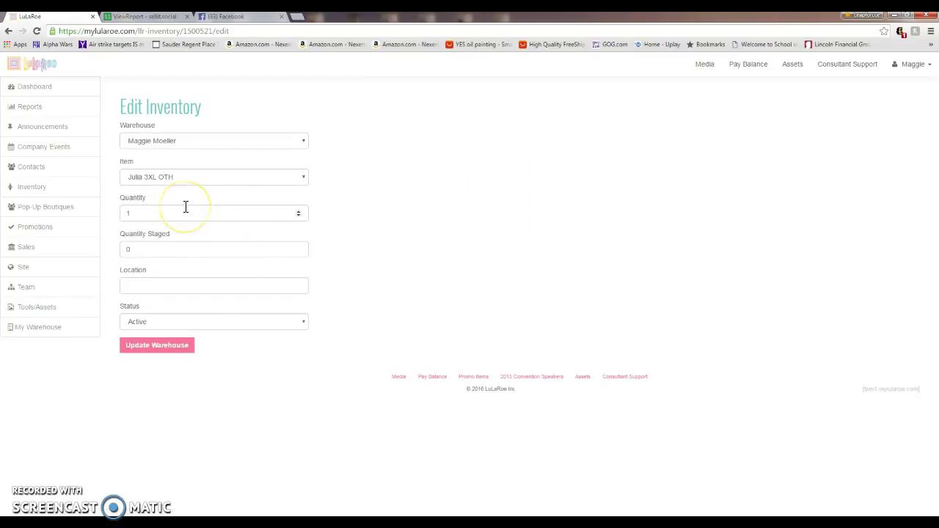
click(180, 212)
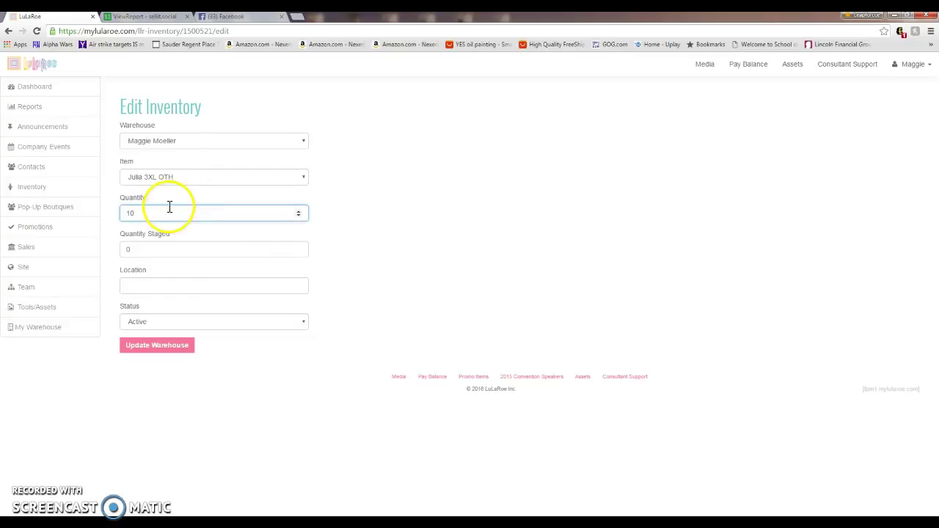
drag(187, 211, 141, 208)
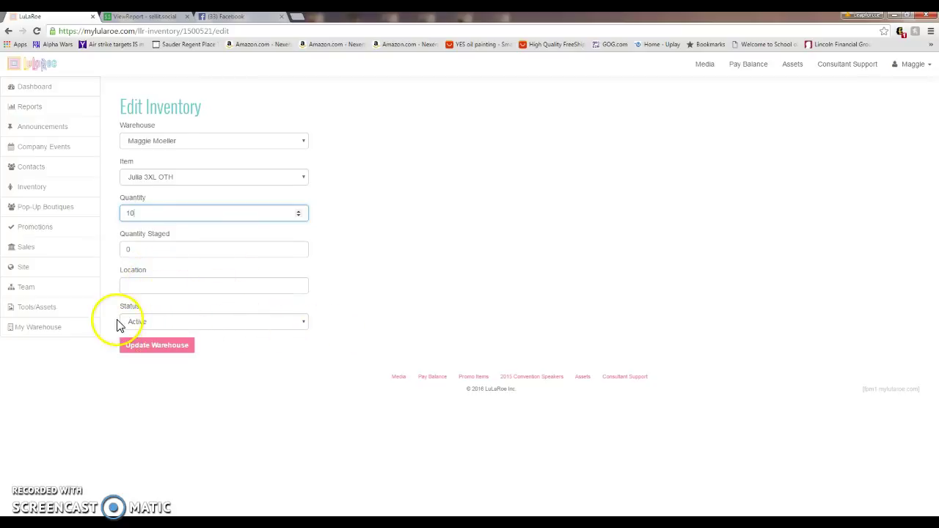
click(163, 323)
click(157, 334)
click(404, 308)
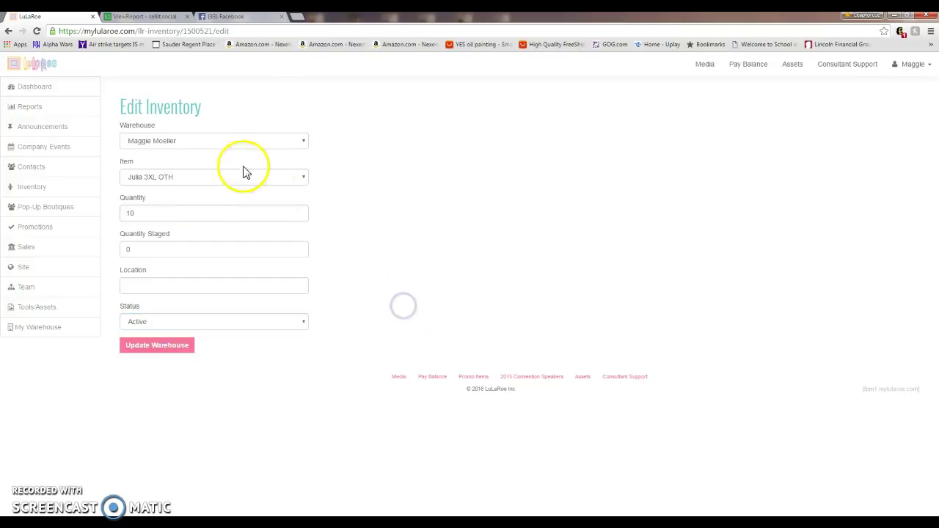
click(148, 347)
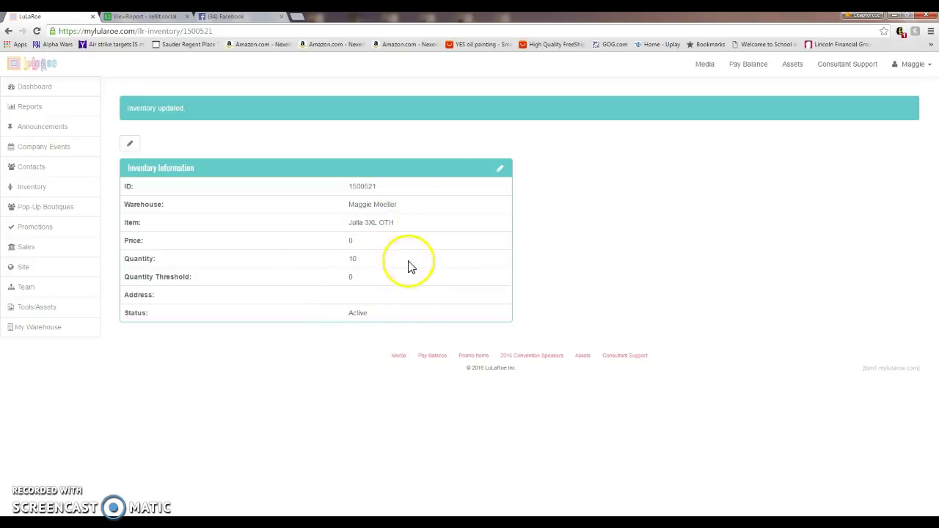
Step: Open the product pricing list and compare the retail price with the consultant's own price for Amelia XXS OTH
click(45, 189)
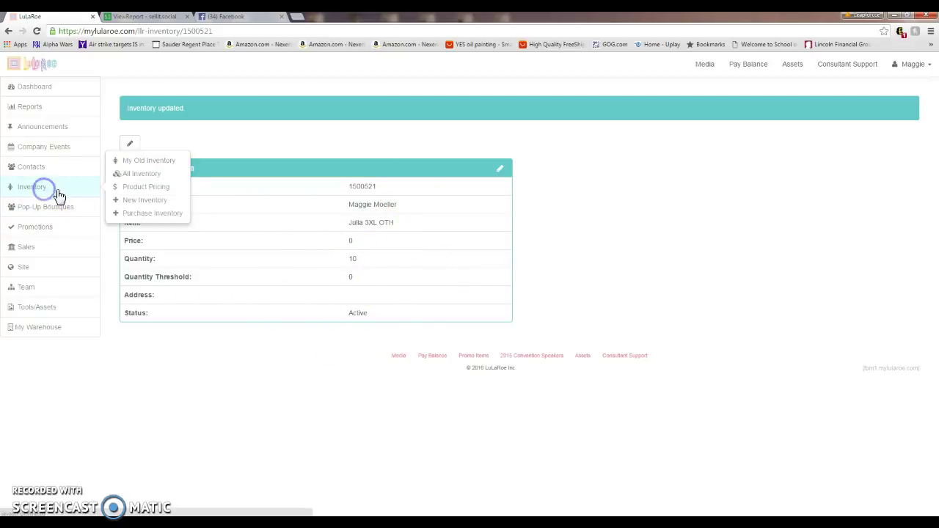
click(141, 186)
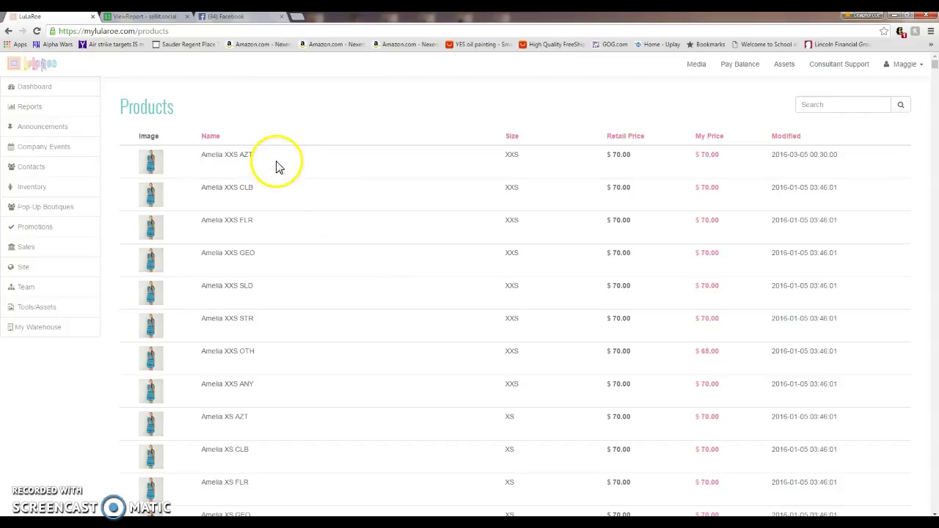
click(243, 351)
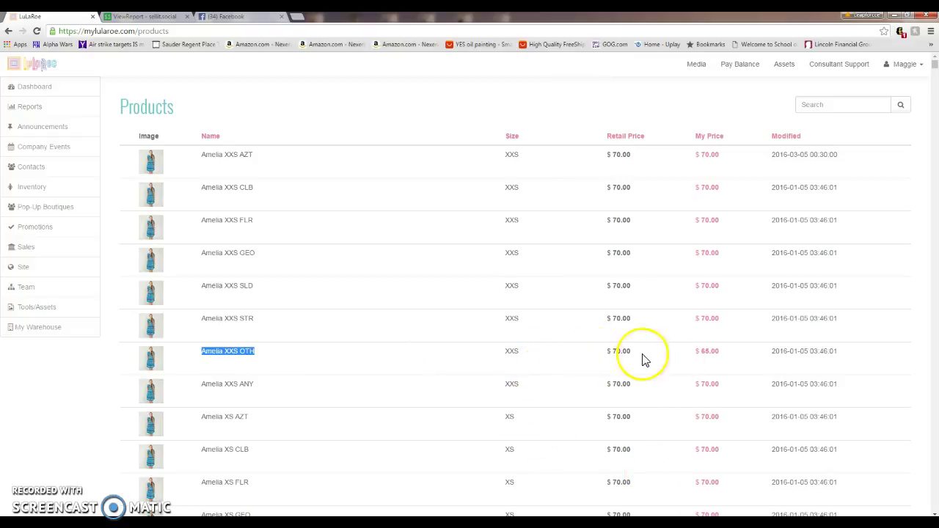
drag(681, 360, 735, 357)
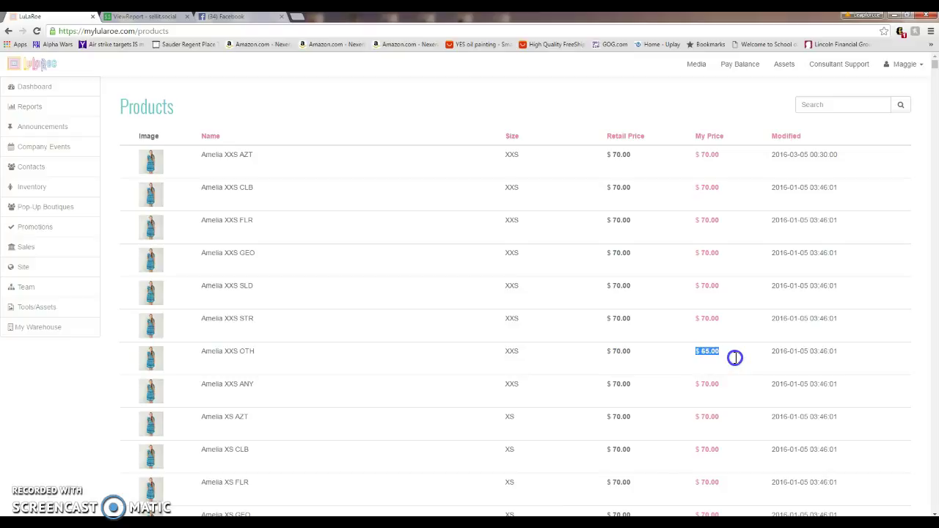
click(737, 360)
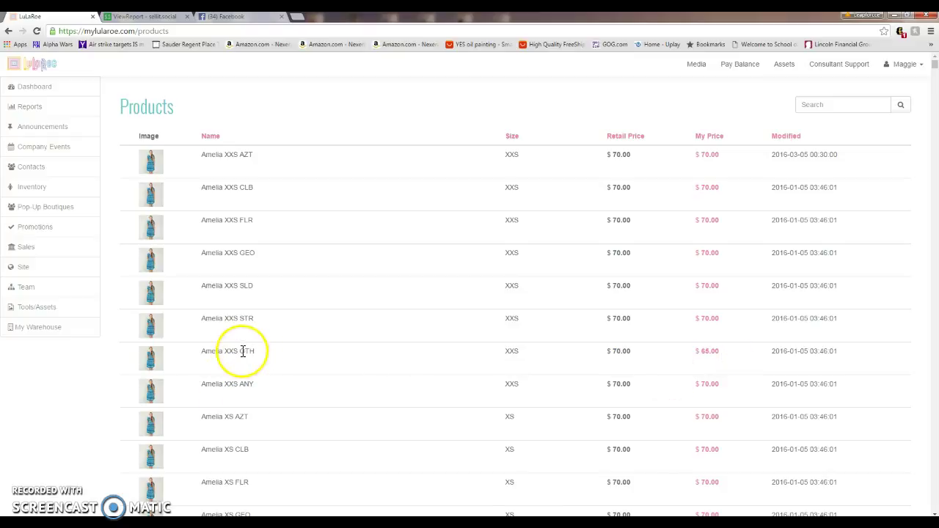
drag(256, 355, 238, 348)
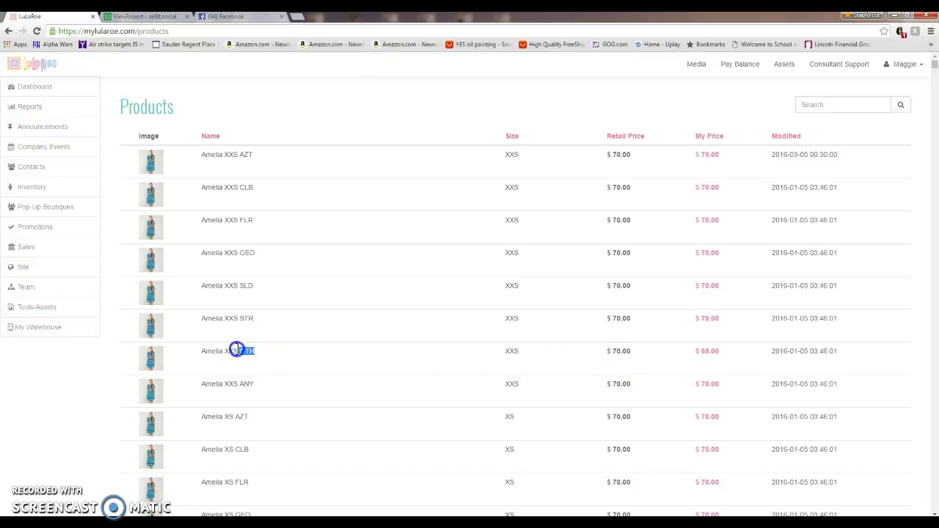
drag(693, 360, 732, 358)
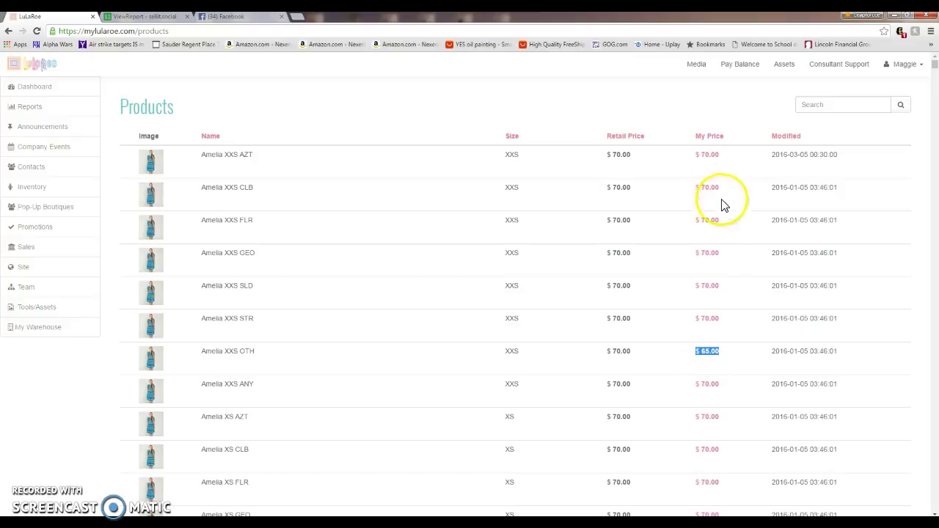
Step: Search the products for "shipping" and examine the First Class, Priority, generic and 3 Day Shipping entries with their prices
click(826, 107)
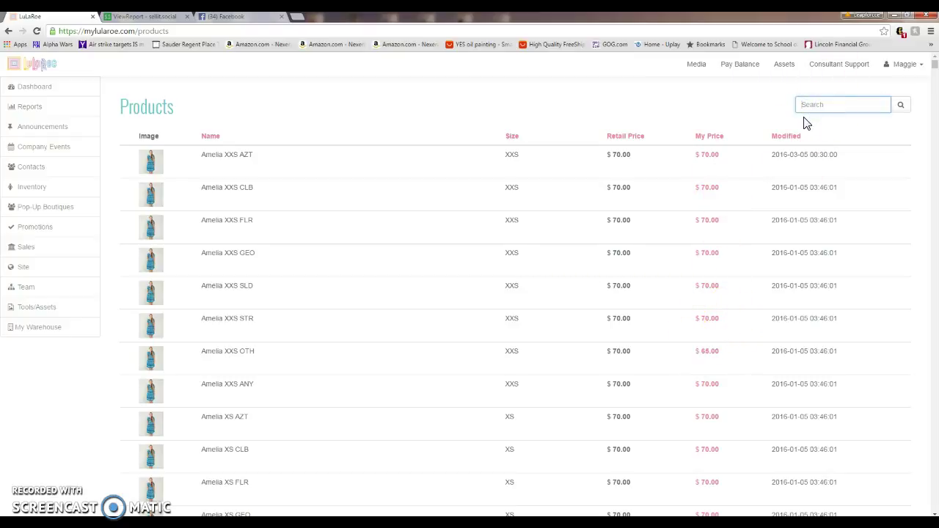
text(shipping)
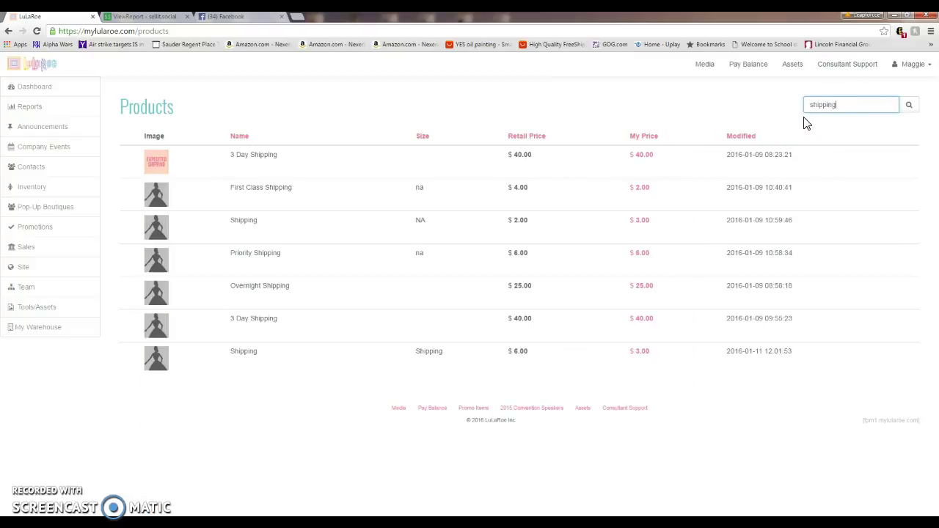
click(615, 196)
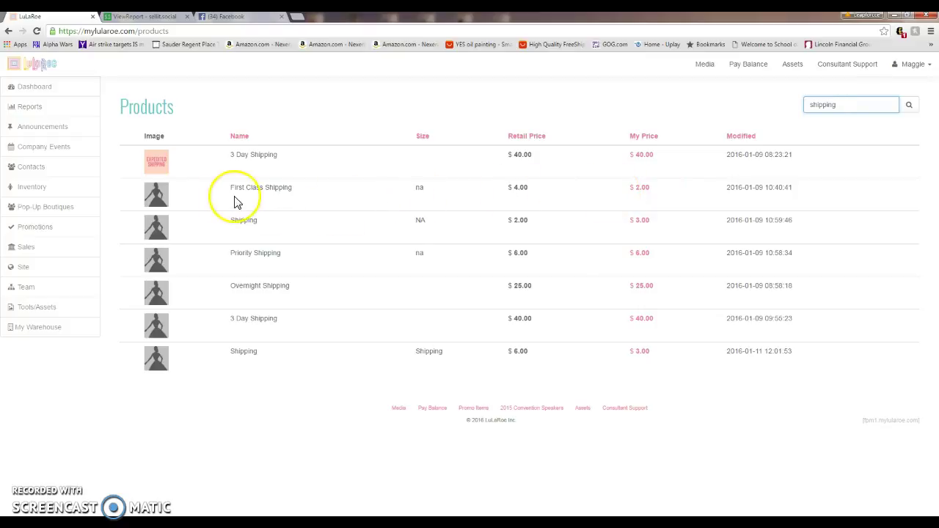
drag(215, 194, 676, 203)
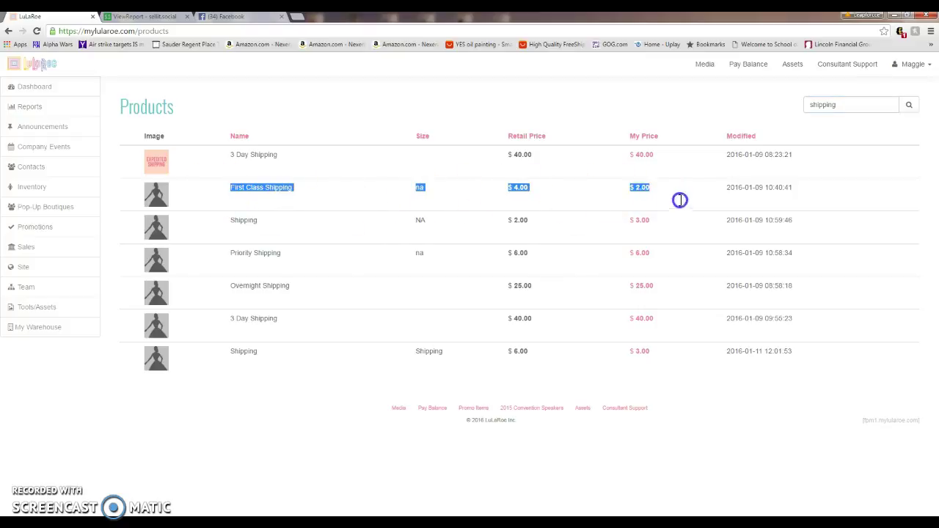
click(676, 194)
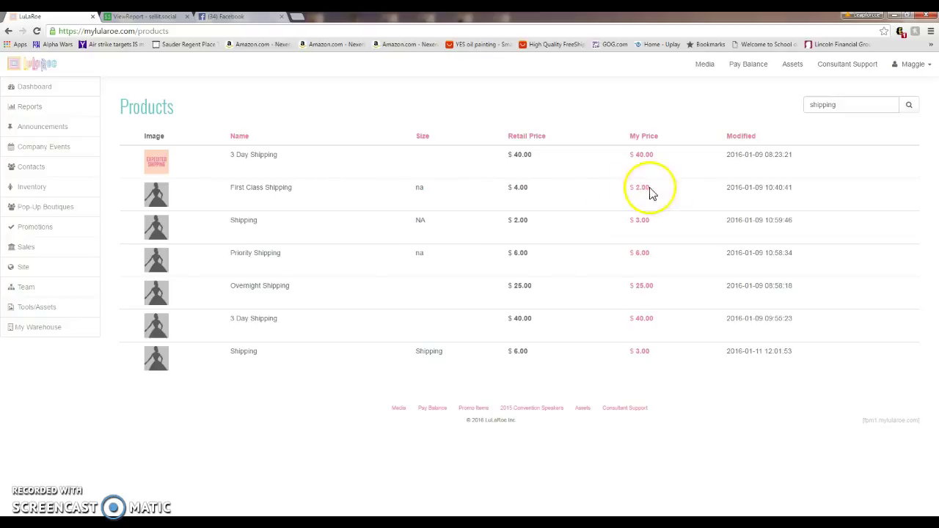
drag(212, 256, 618, 263)
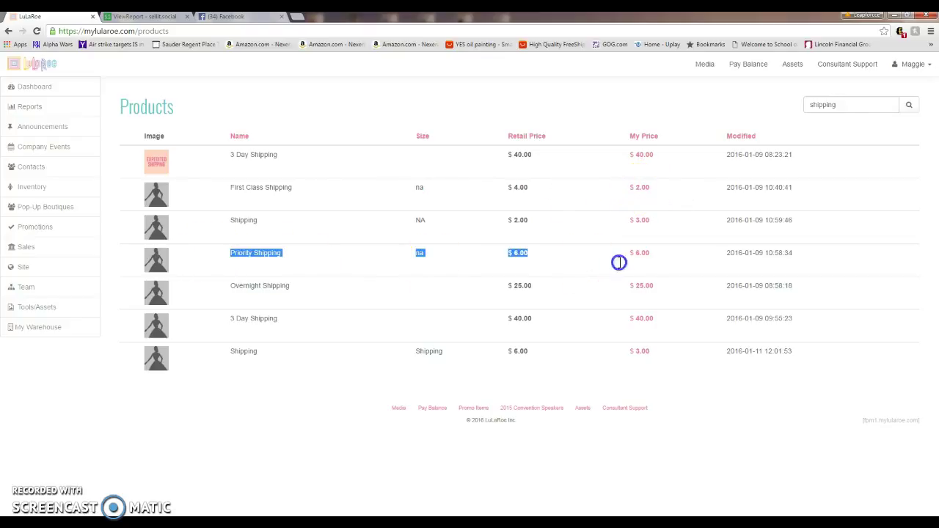
click(679, 264)
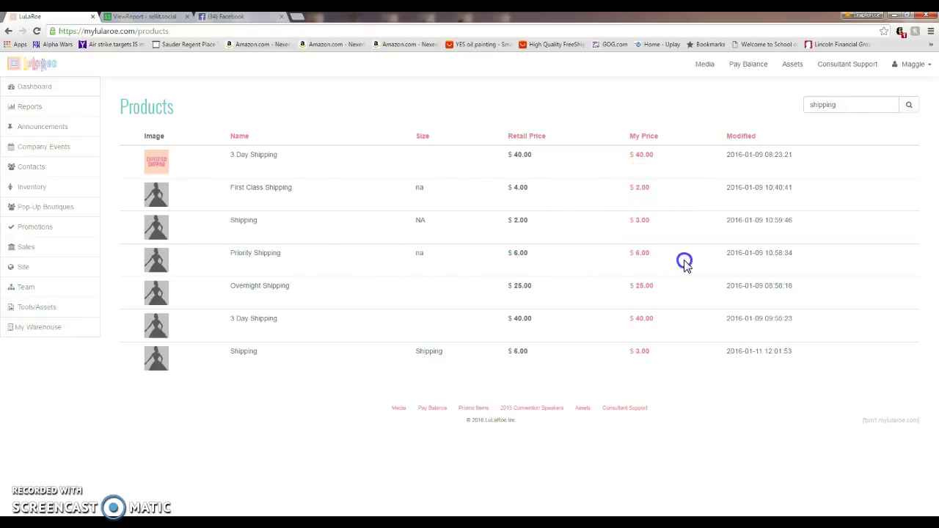
click(229, 354)
drag(270, 343, 683, 366)
click(678, 364)
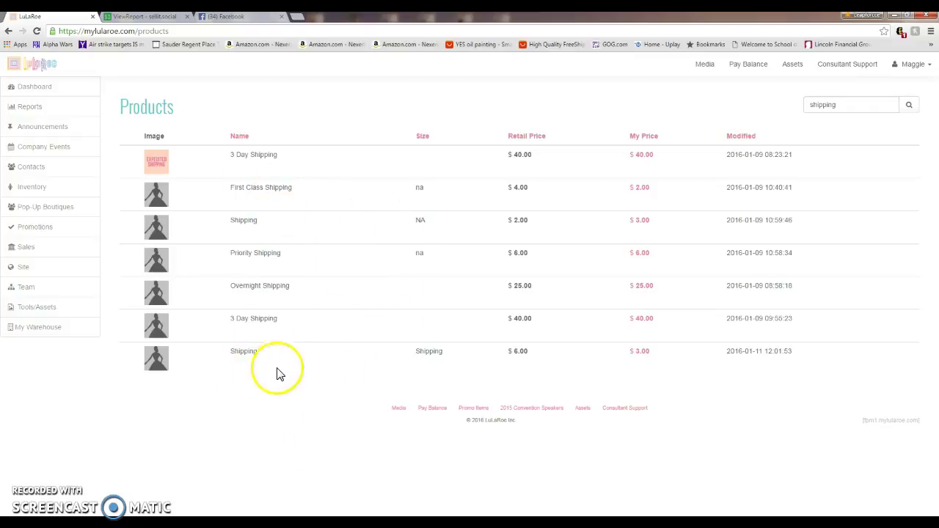
drag(213, 154, 285, 150)
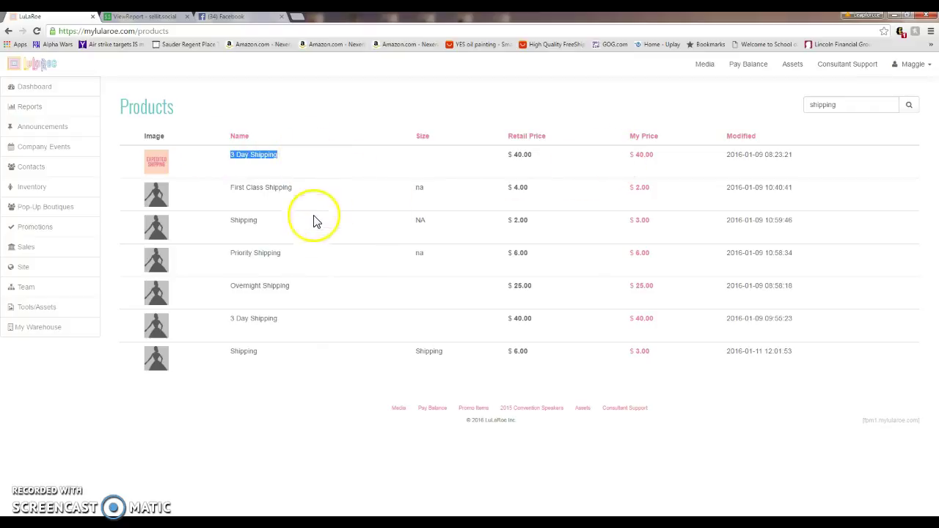
Step: Start a new inventory entry and choose Maxi 3XL OTH as its item
click(57, 192)
click(44, 193)
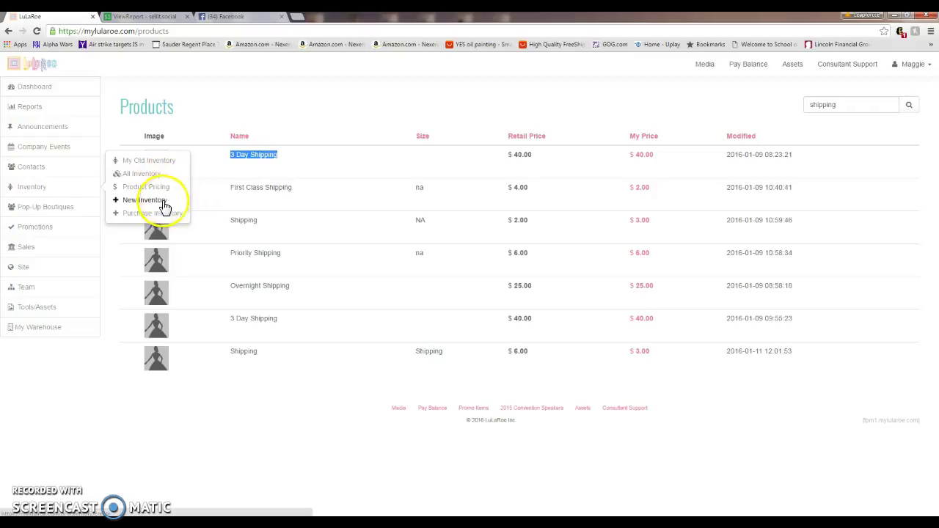
click(141, 202)
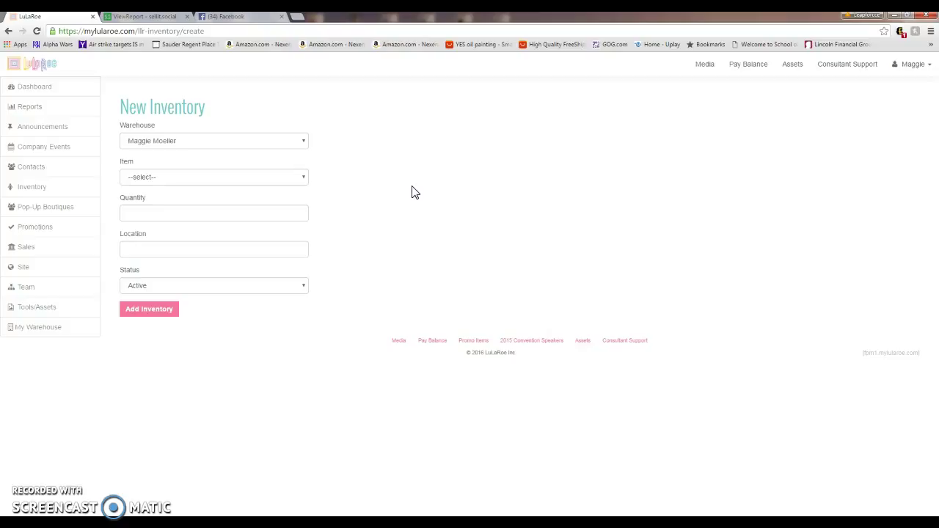
click(285, 179)
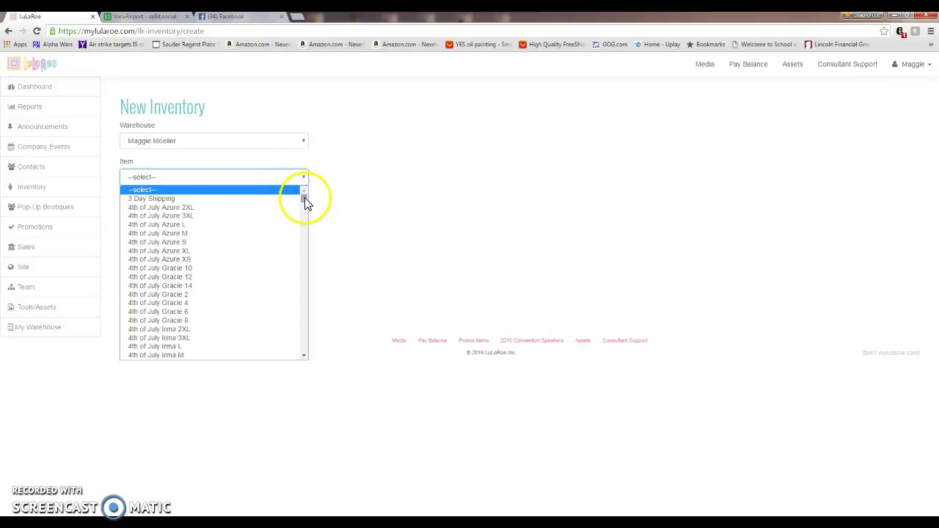
drag(305, 200, 309, 345)
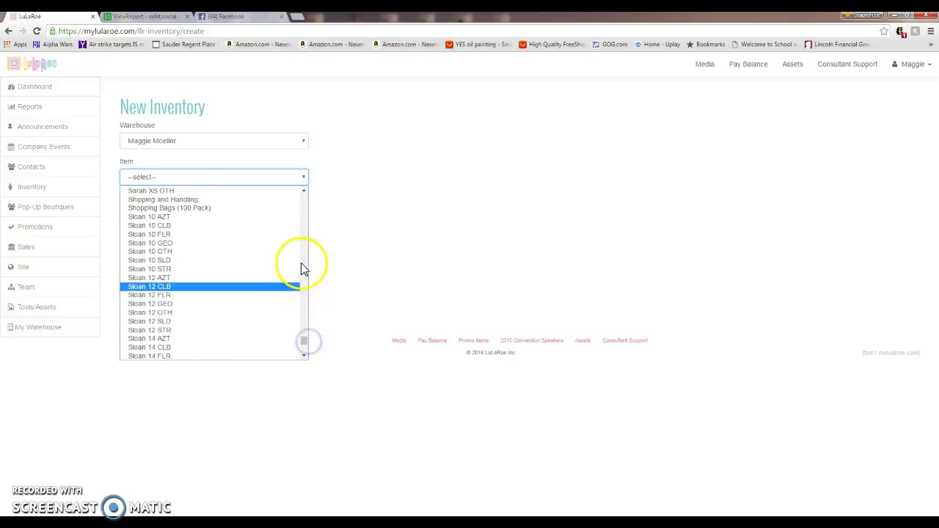
scroll(220, 202, up, 1)
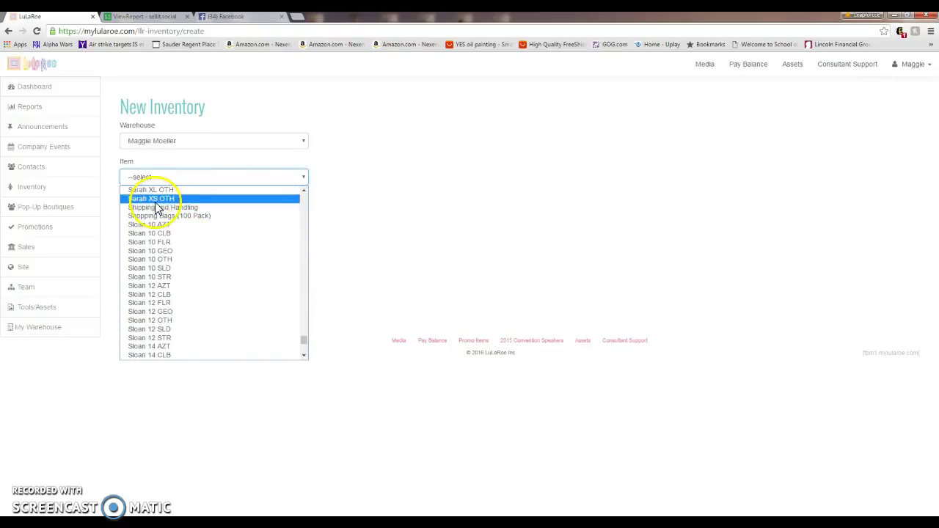
drag(304, 340, 305, 315)
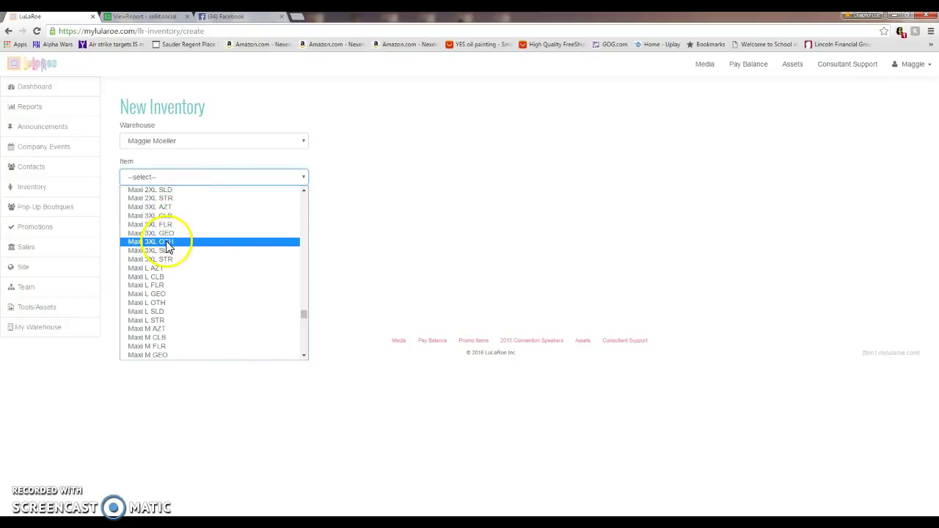
click(165, 245)
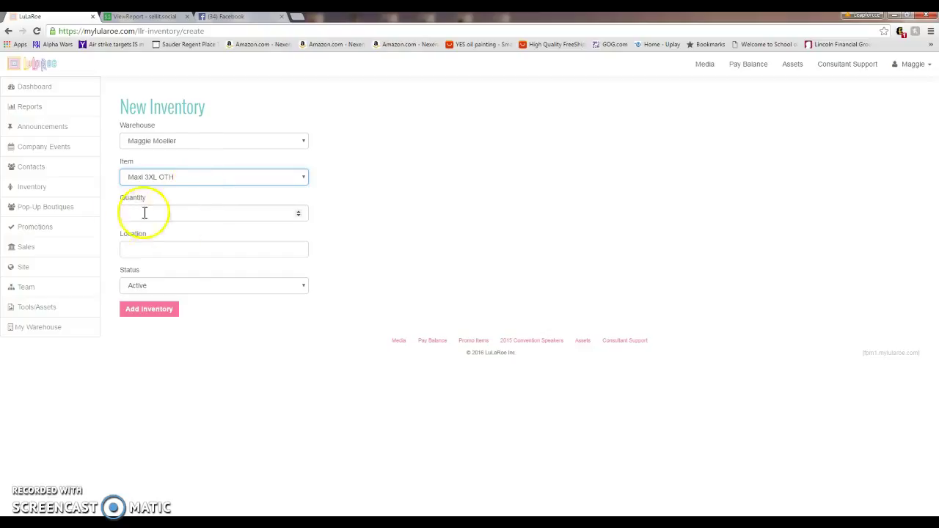
Step: Examine the quantity field and the available status options of the new inventory entry
click(148, 214)
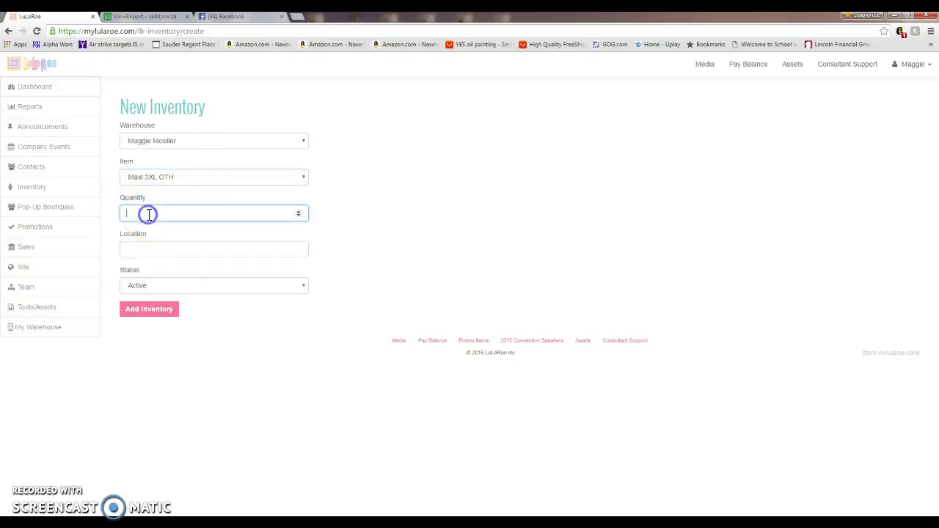
click(156, 214)
click(216, 288)
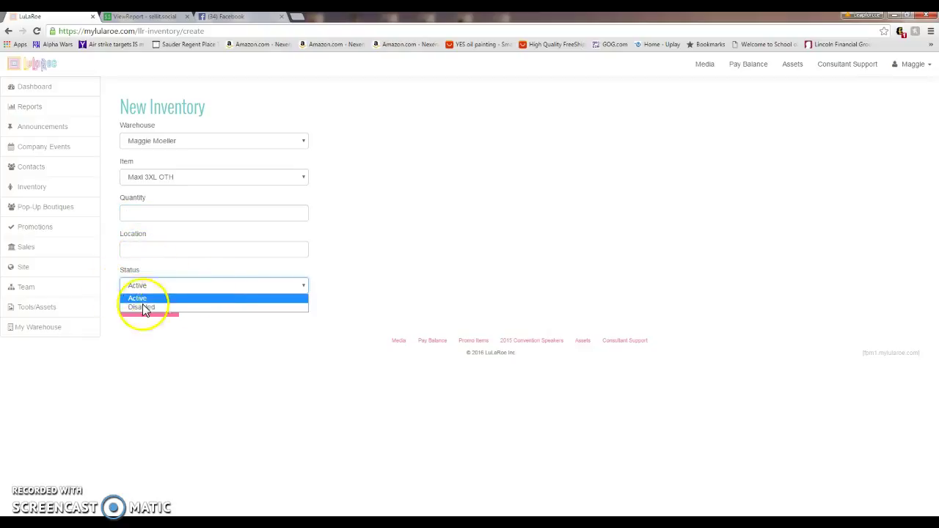
click(176, 268)
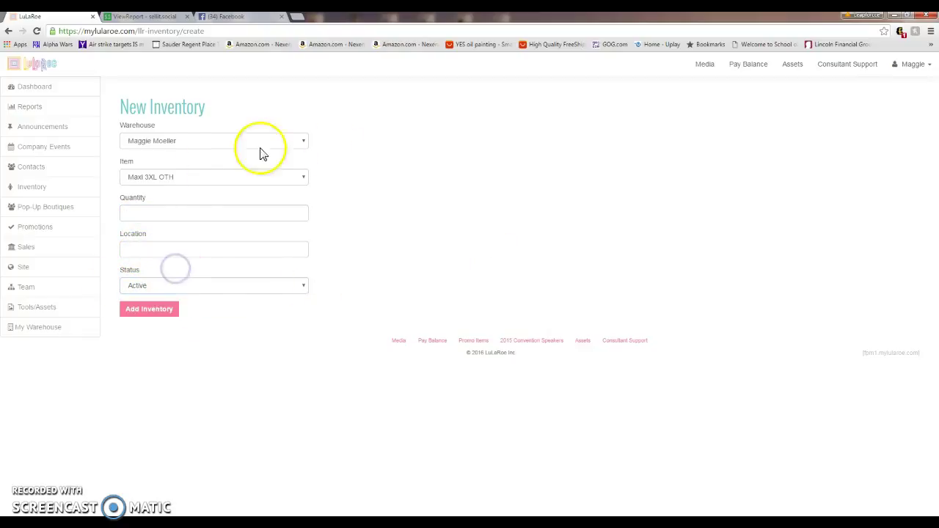
Step: Open the page for purchasing inventory and look over the orderable products
click(58, 196)
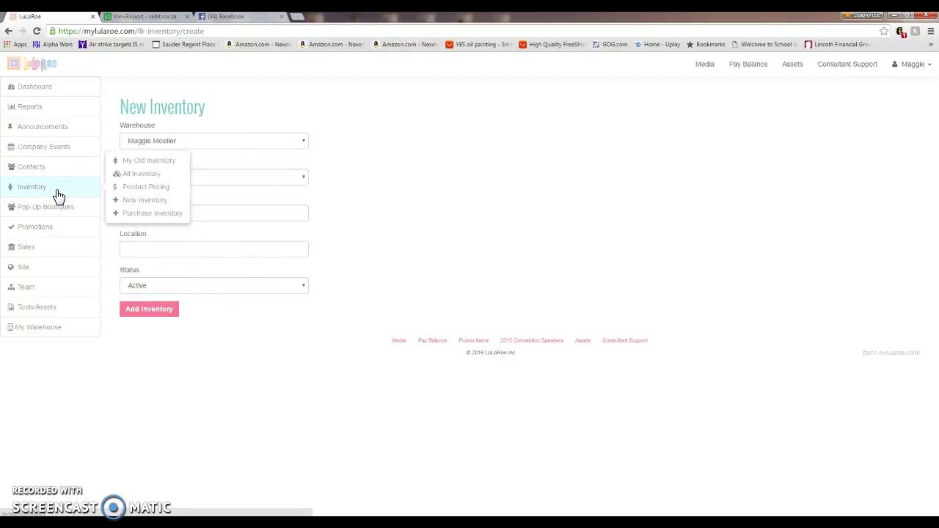
click(167, 205)
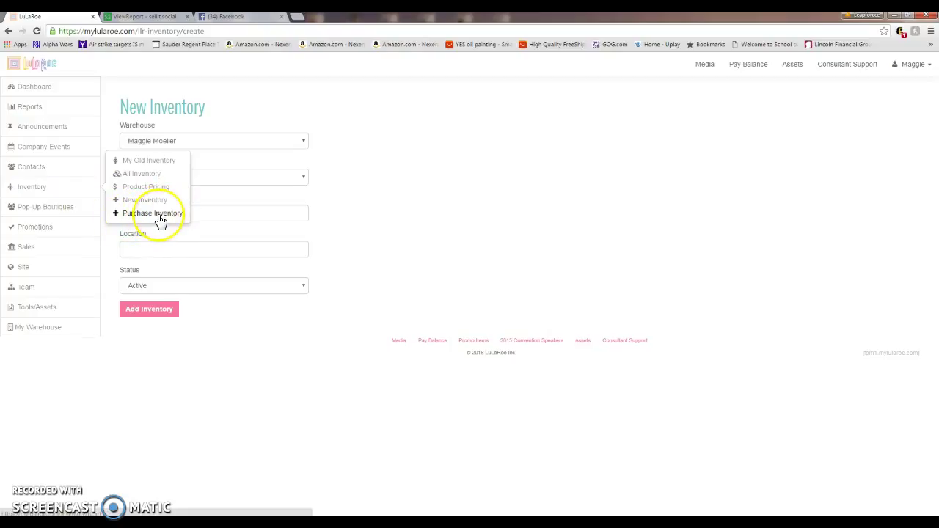
click(158, 214)
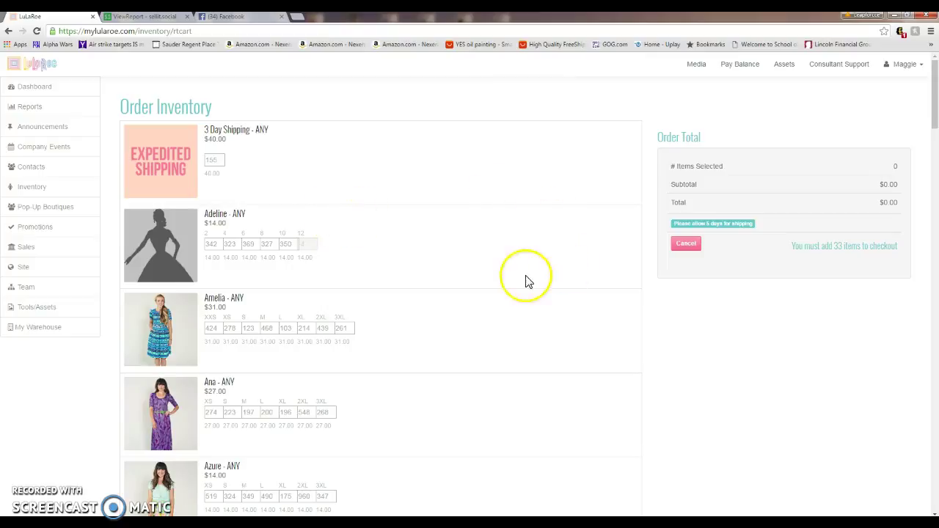
drag(932, 103, 934, 77)
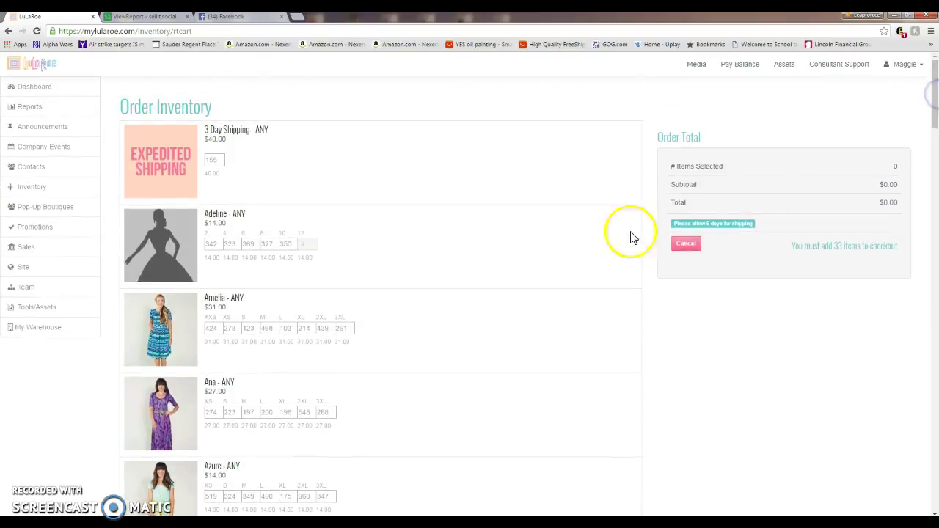
Step: Check whether an order quantity can be entered for Adeline size 12
click(308, 247)
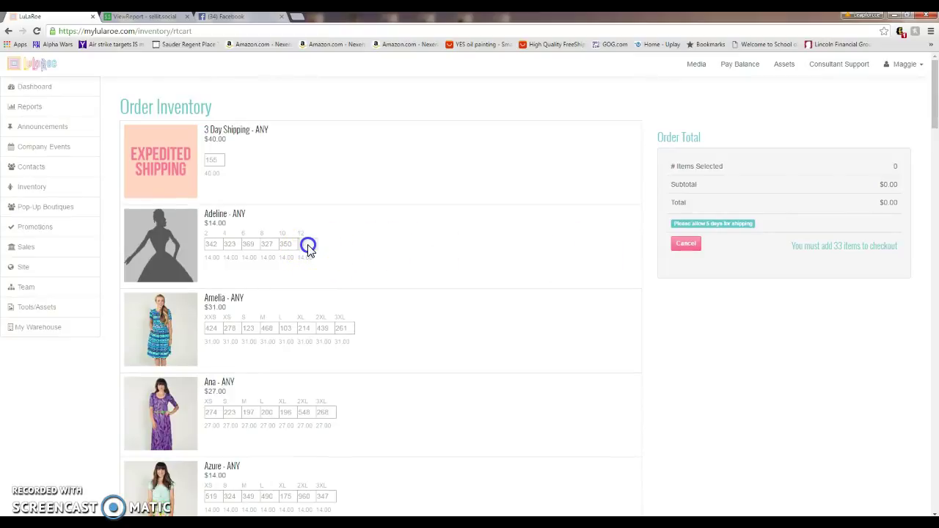
click(311, 247)
click(308, 248)
click(326, 251)
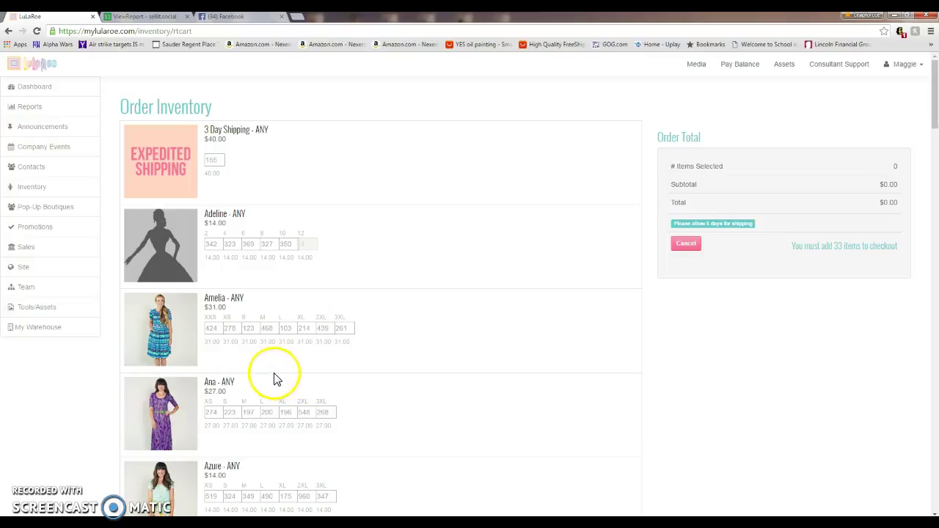
Step: Try ordering 10368 pieces of Amelia size L, check the order total, and clear that quantity
click(285, 328)
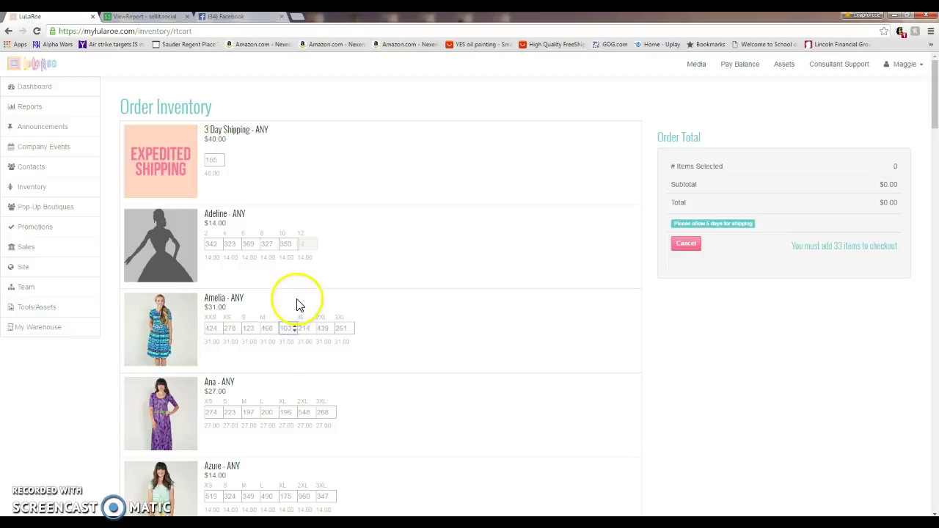
text(99)
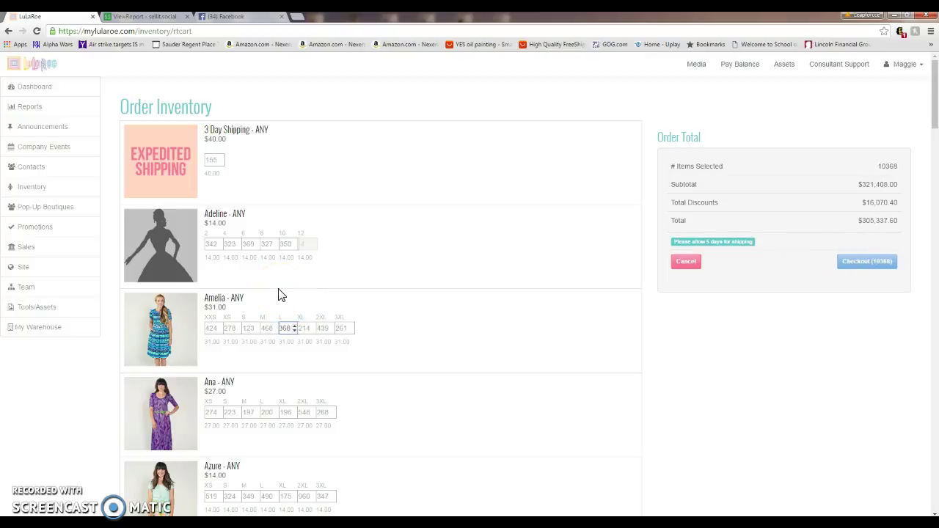
drag(876, 168, 898, 171)
click(359, 367)
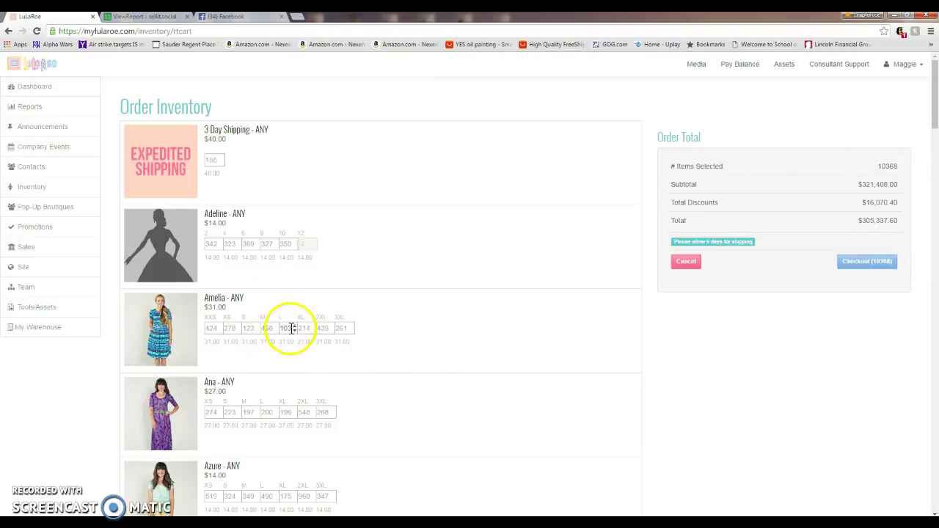
click(291, 328)
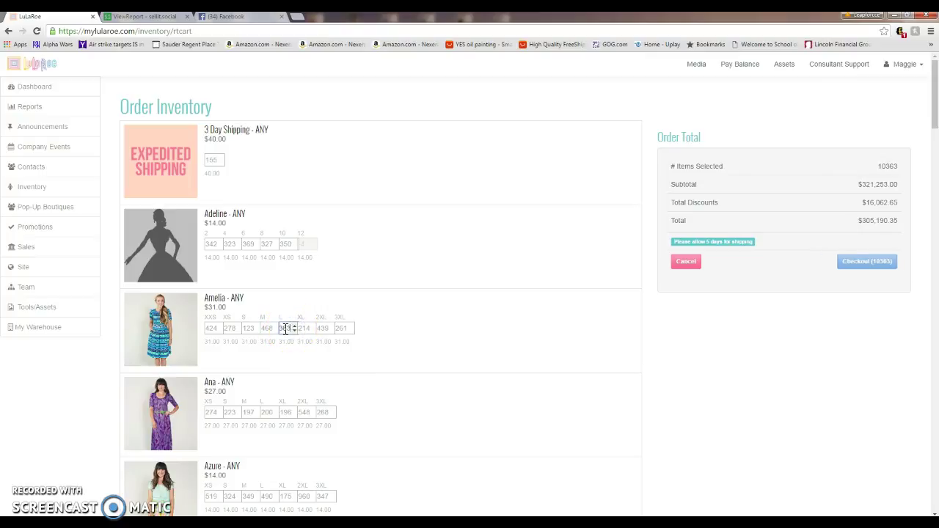
drag(290, 328, 262, 327)
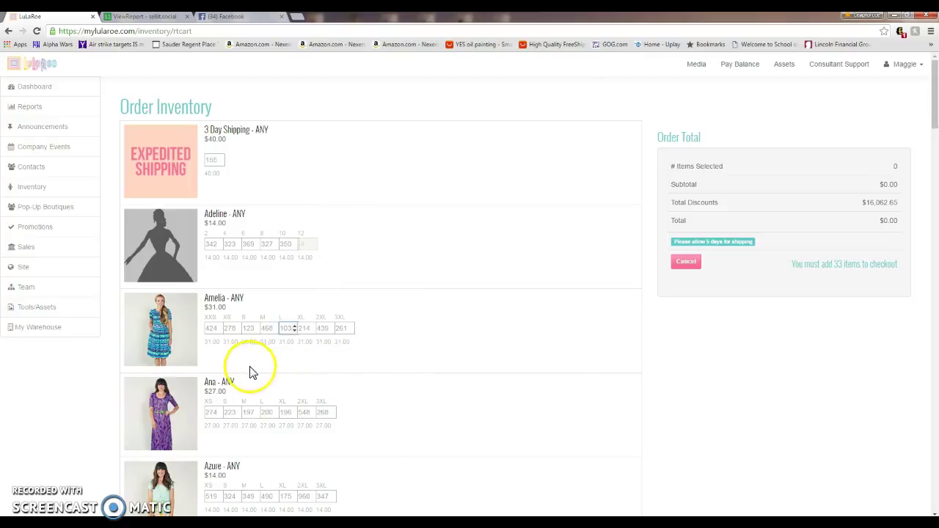
click(522, 366)
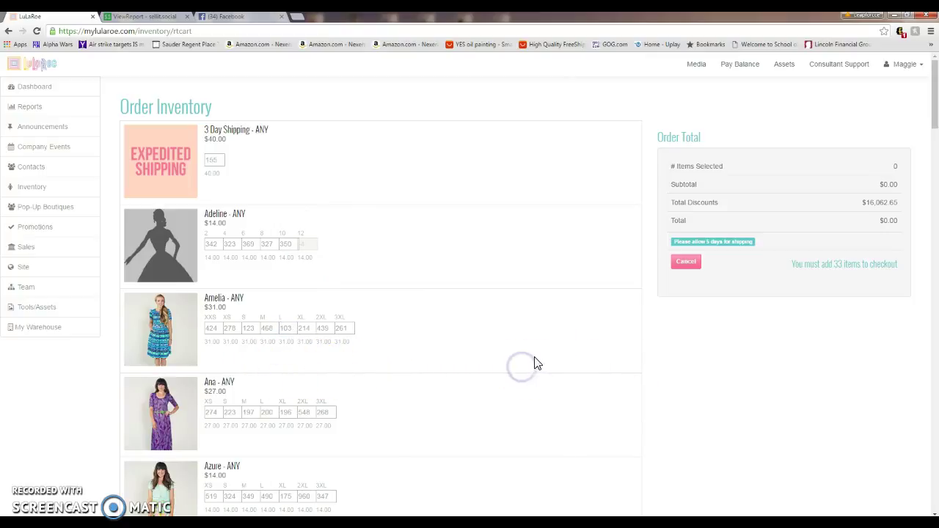
Step: Try adding one 3 Day Shipping to the order and take it out again
drag(206, 130, 233, 162)
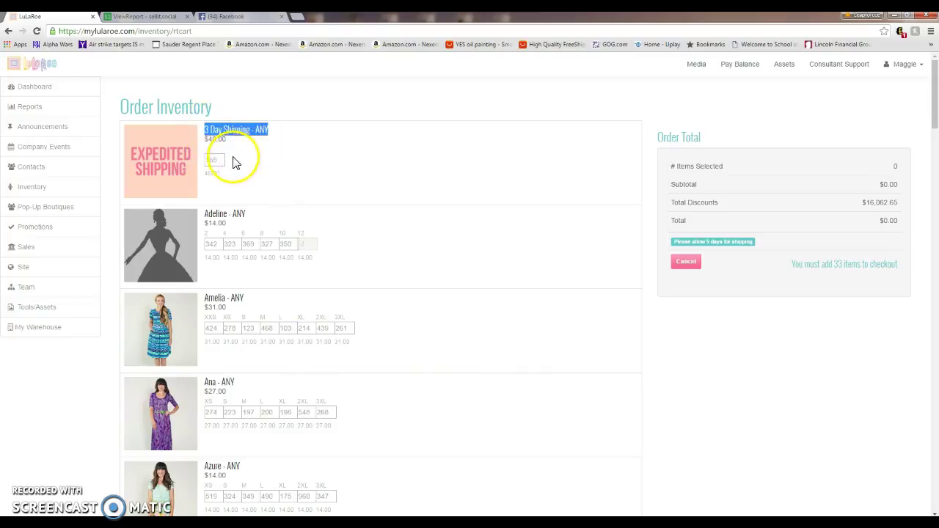
click(295, 129)
click(220, 160)
click(225, 166)
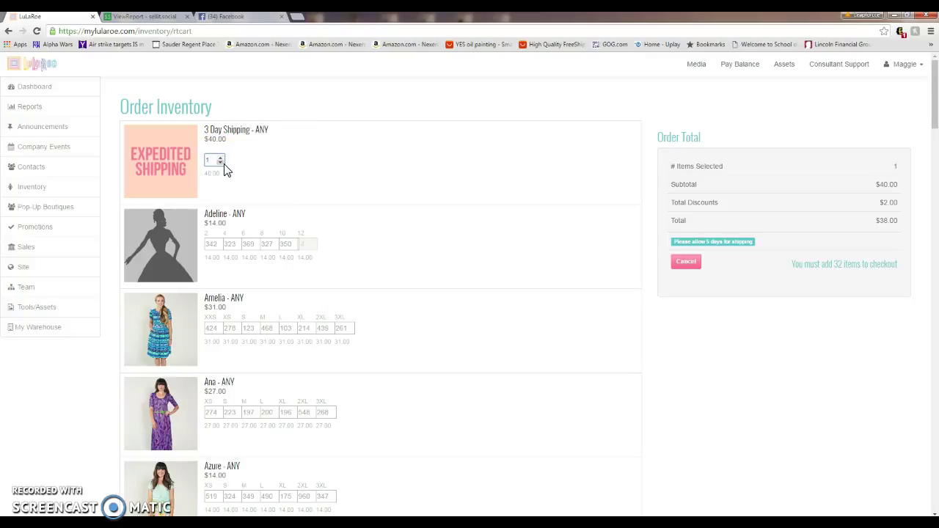
click(221, 163)
click(248, 145)
click(411, 154)
click(325, 154)
click(629, 247)
drag(691, 240, 717, 243)
click(755, 242)
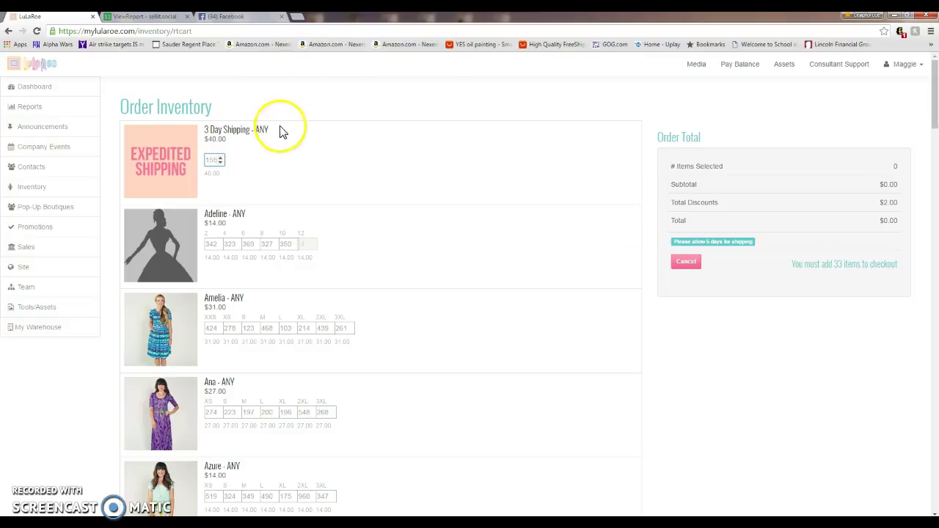
click(207, 129)
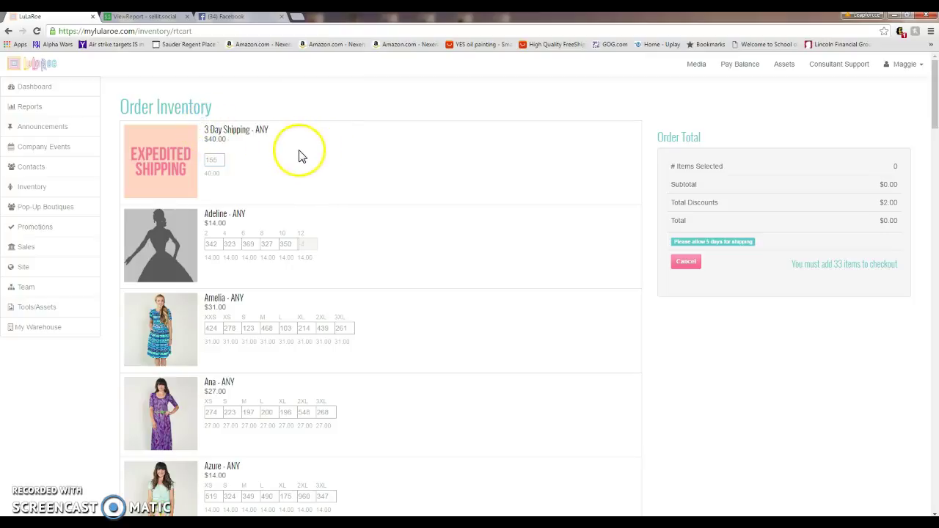
click(233, 139)
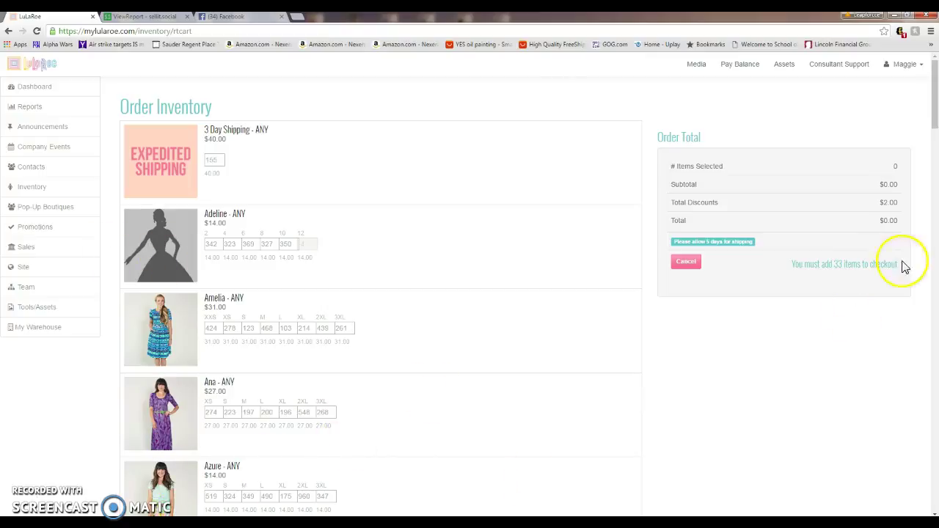
Step: Set the order quantity of Azure size M to 1
drag(933, 109, 932, 131)
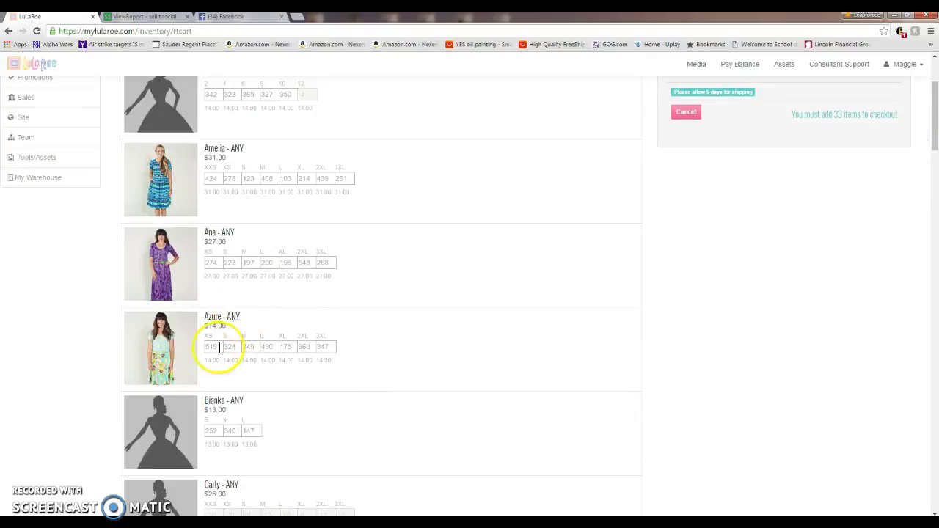
click(249, 346)
text(1)
click(392, 266)
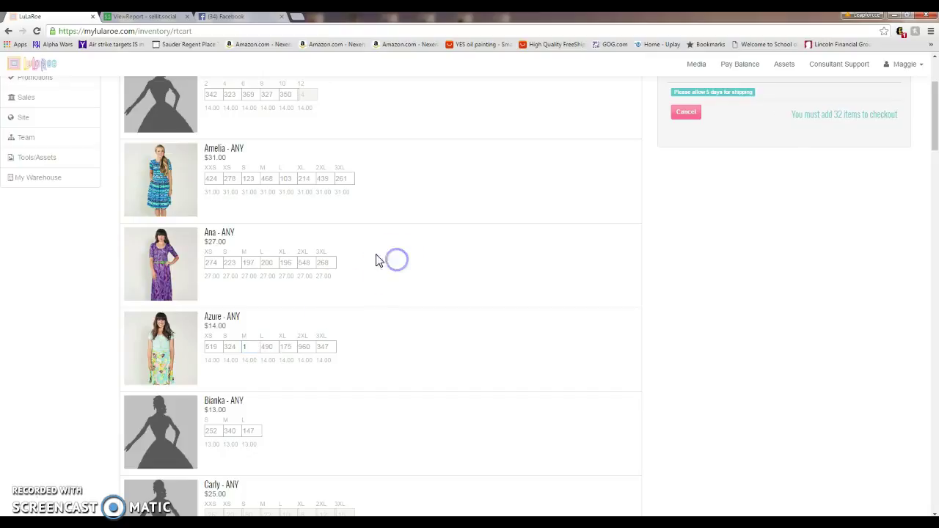
Step: Set the order quantity of Amelia to 5 in each of the sizes XXS, XS, S, M, L and XL
click(211, 229)
text(5)
click(233, 228)
text(5)
click(245, 228)
text(5)
click(274, 228)
text(5)
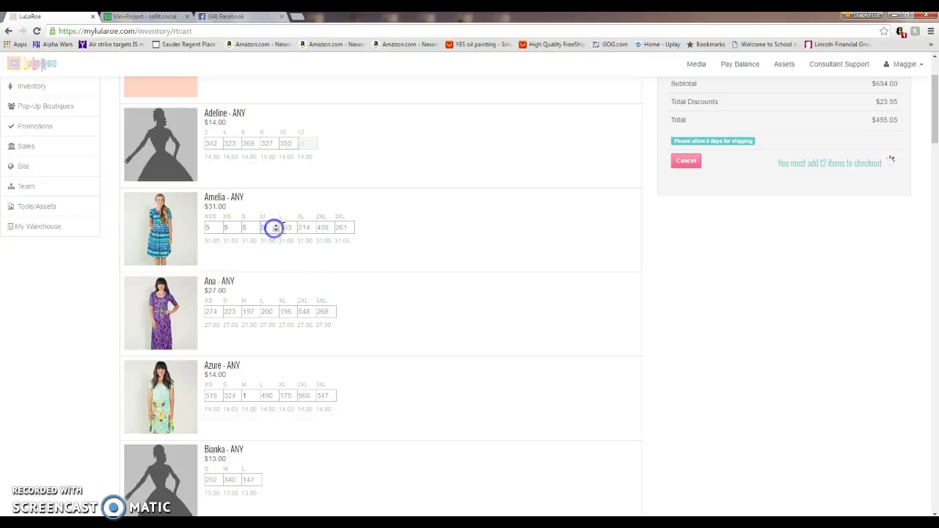
click(286, 227)
text(5)
click(304, 227)
text(5)
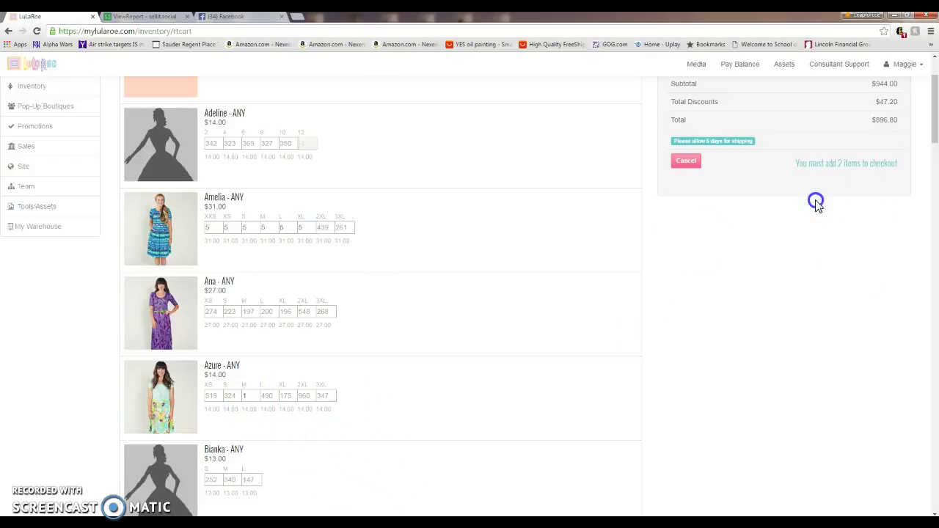
Step: Add one Amelia in size 2XL and one in size 3XL to the order
scroll(815, 201, up, 1)
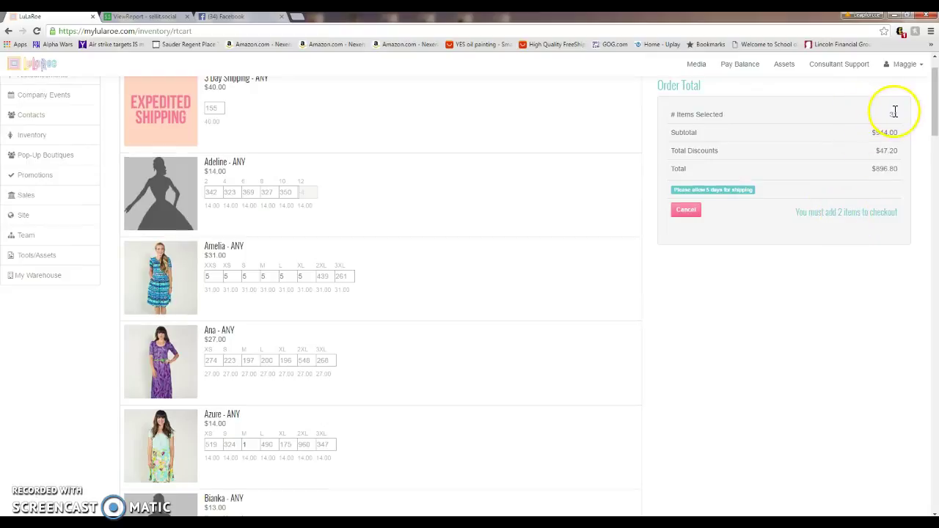
click(332, 274)
click(339, 276)
text(1)
click(552, 296)
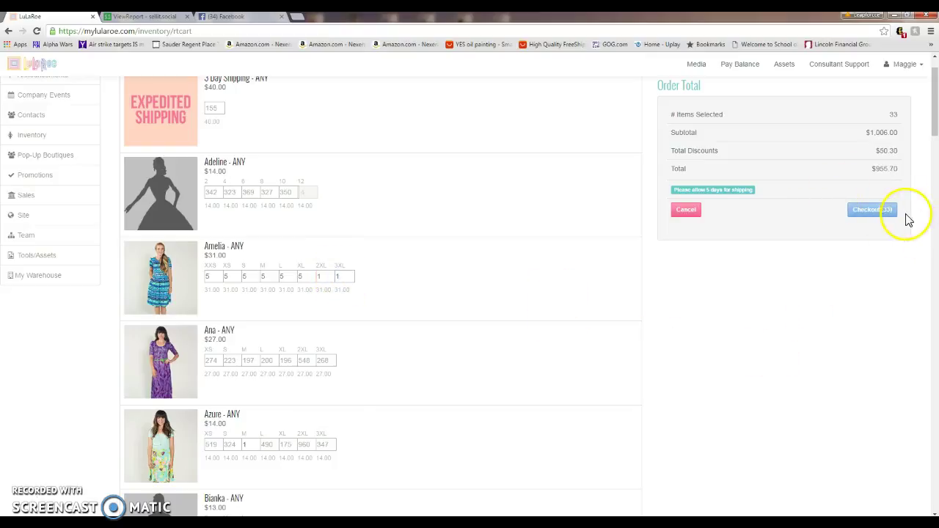
Step: Check out the inventory order and open the ACH / bank account payment form
scroll(897, 264, up, 1)
click(877, 265)
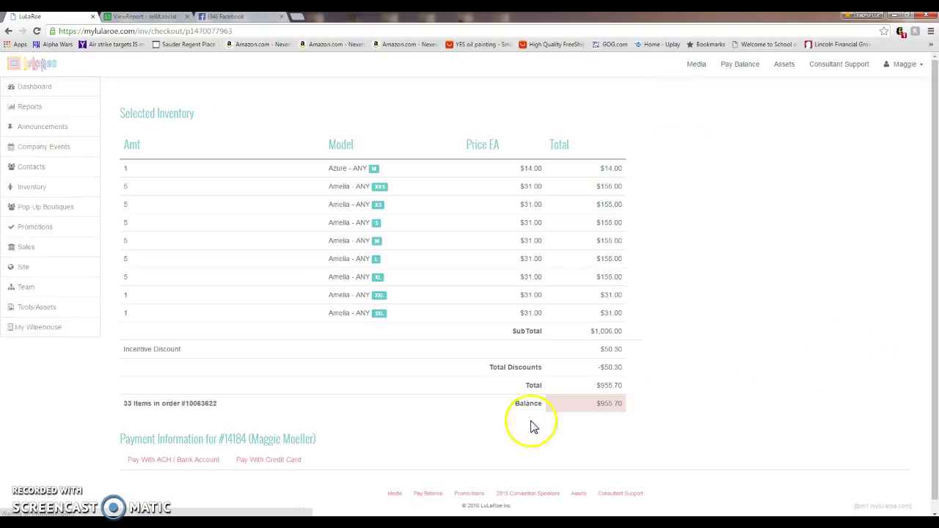
scroll(309, 470, down, 1)
click(168, 449)
scroll(98, 444, down, 3)
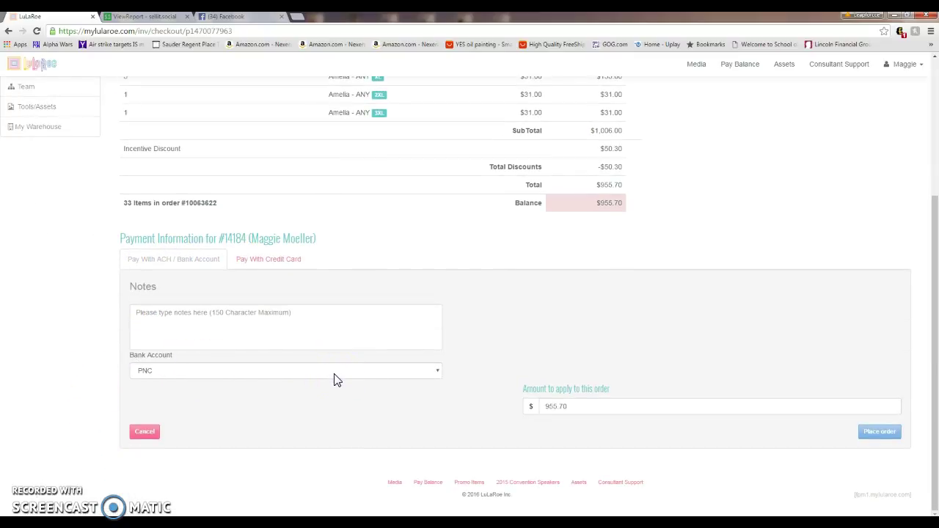
Step: Switch the order's payment method to credit card and look over the card detail fields
click(255, 259)
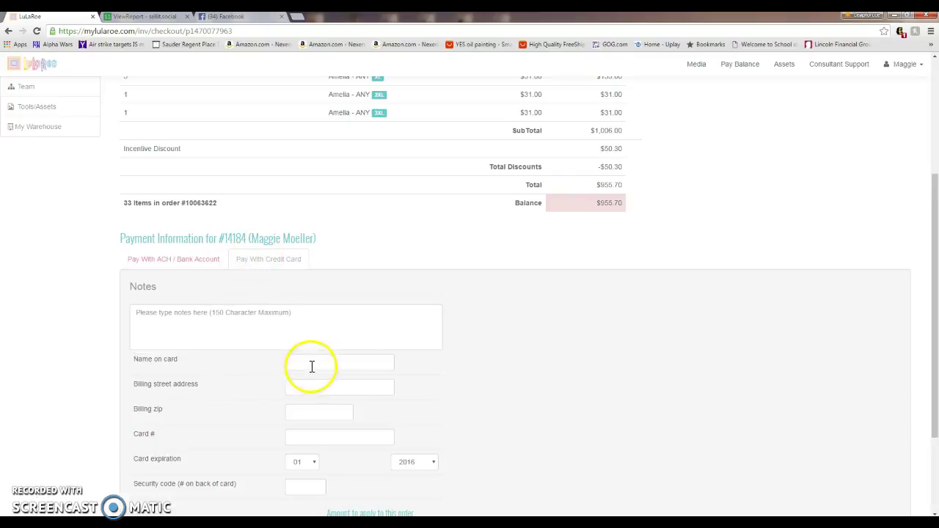
scroll(267, 508, down, 1)
scroll(269, 509, up, 1)
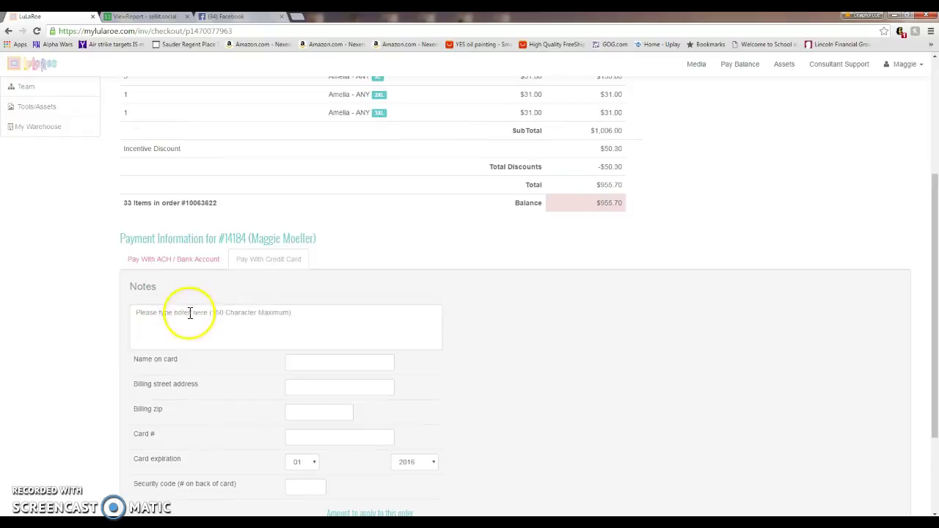
Step: Enter the order note "EXPEDITE. NEED BY 8/9. Willing to pay any cost" in the payment form
click(169, 324)
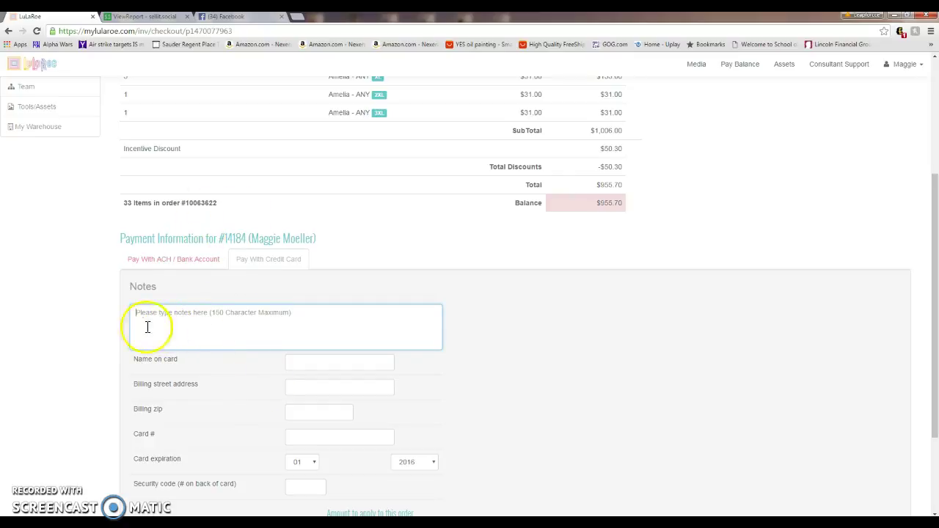
scroll(96, 382, up, 2)
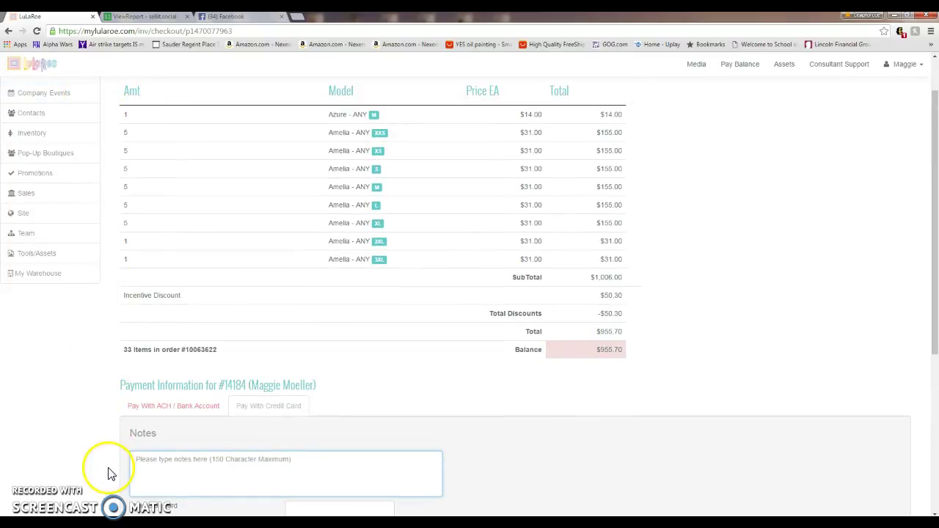
click(169, 467)
text(EX)
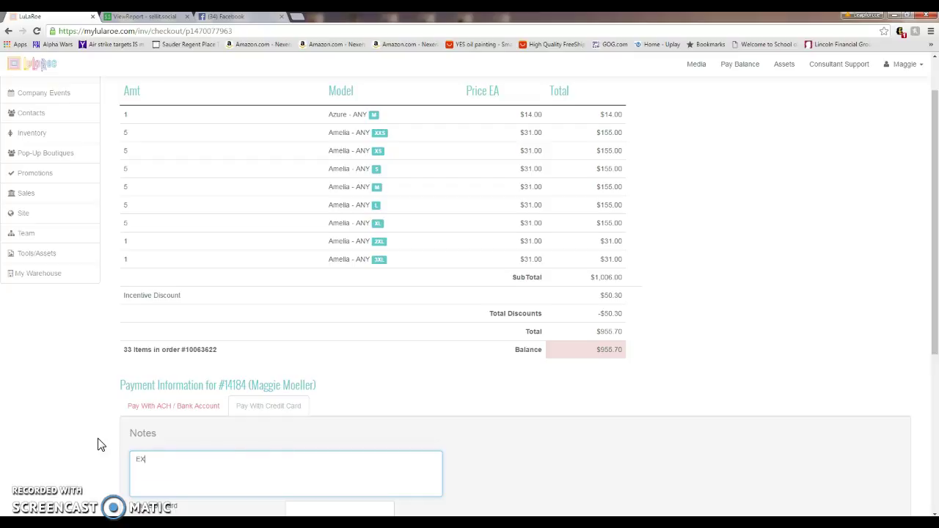
text(PEDITE)
text(. NEED BY 8/9)
text(Willing to pay any cost)
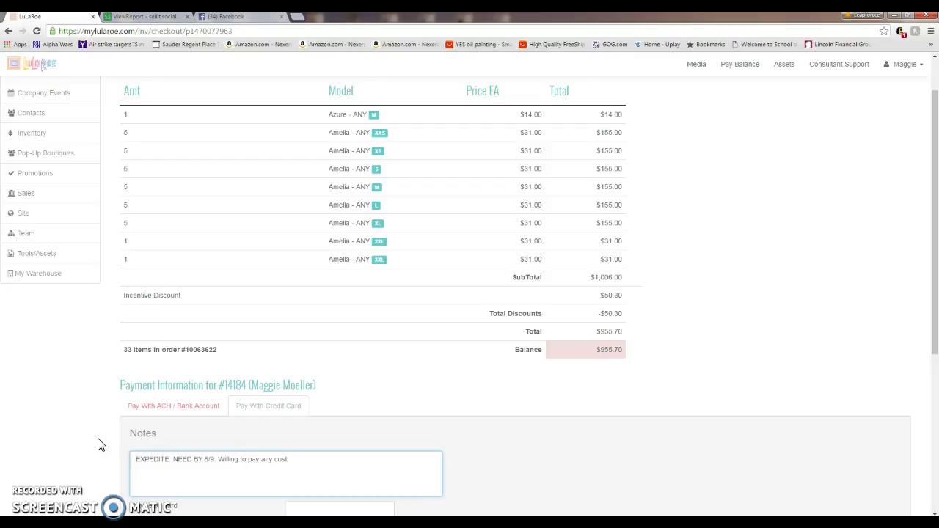
Step: Reword the end of the order note to read "Willing to pay $80"
text(.)
key(BackSpace)
key(BackSpace)
key(BackSpace)
key(BackSpace)
key(BackSpace)
key(BackSpace)
key(BackSpace)
key(BackSpace)
key(BackSpace)
key(BackSpace)
key(BackSpace)
key(BackSpace)
text(pay $80)
Step: Clear the entire order note, leaving the notes field ready for new text
drag(299, 459, 94, 446)
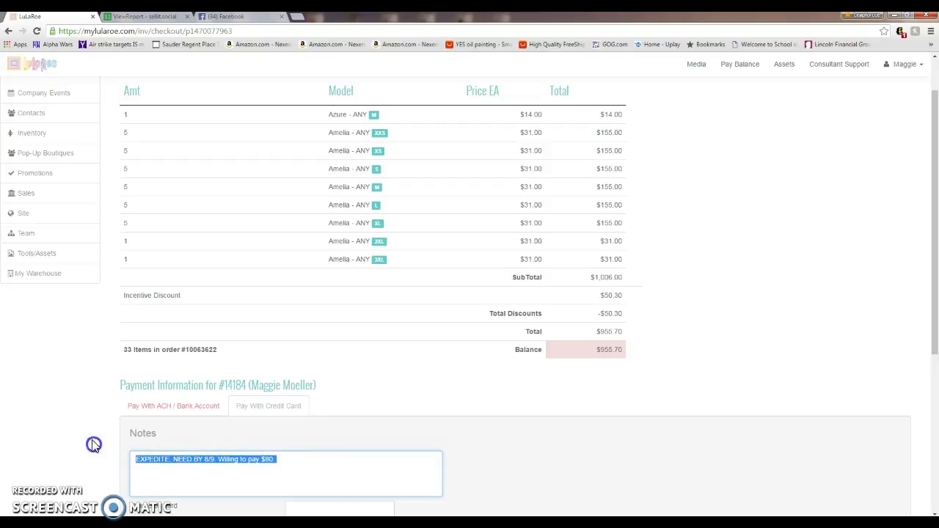
key(BackSpace)
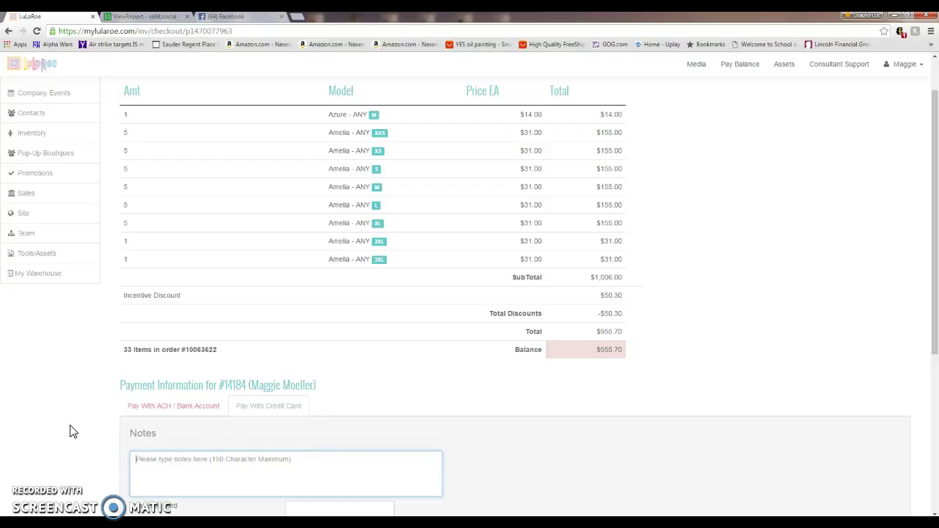
click(150, 461)
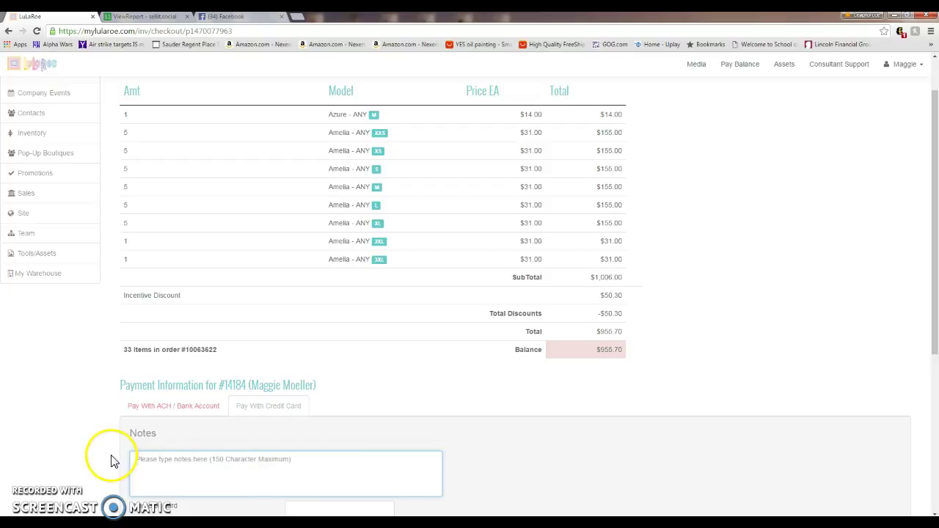
Step: Review the credit card payment form and the selected inventory summary, and open the Inventory options
scroll(86, 428, down, 2)
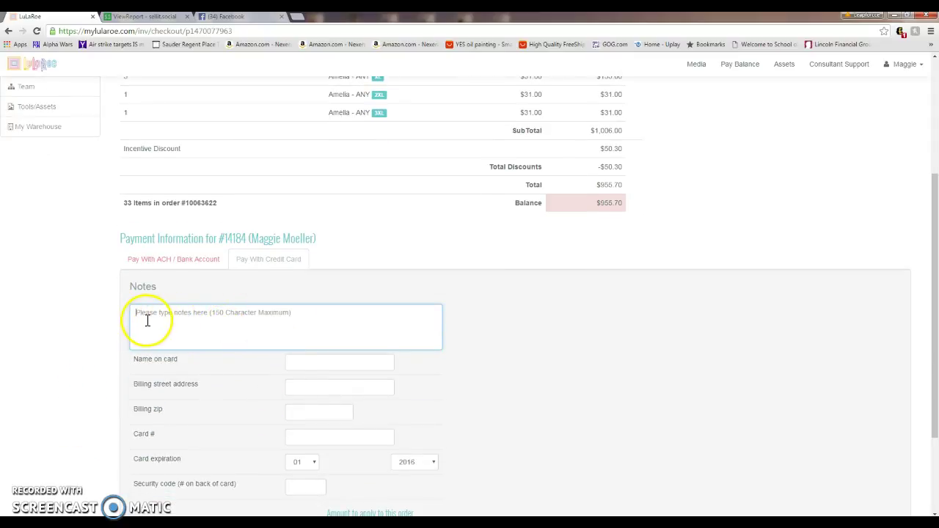
scroll(147, 321, down, 2)
scroll(152, 325, up, 2)
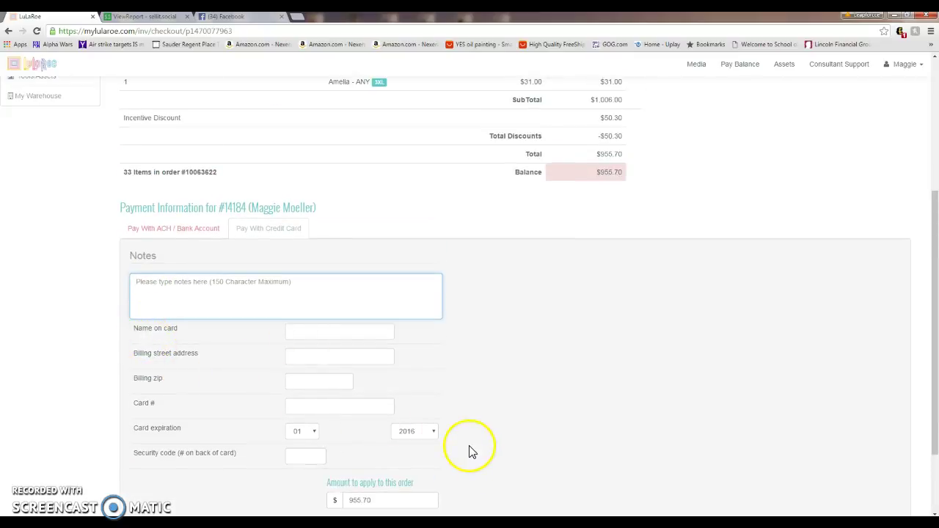
scroll(469, 451, up, 3)
scroll(220, 323, up, 1)
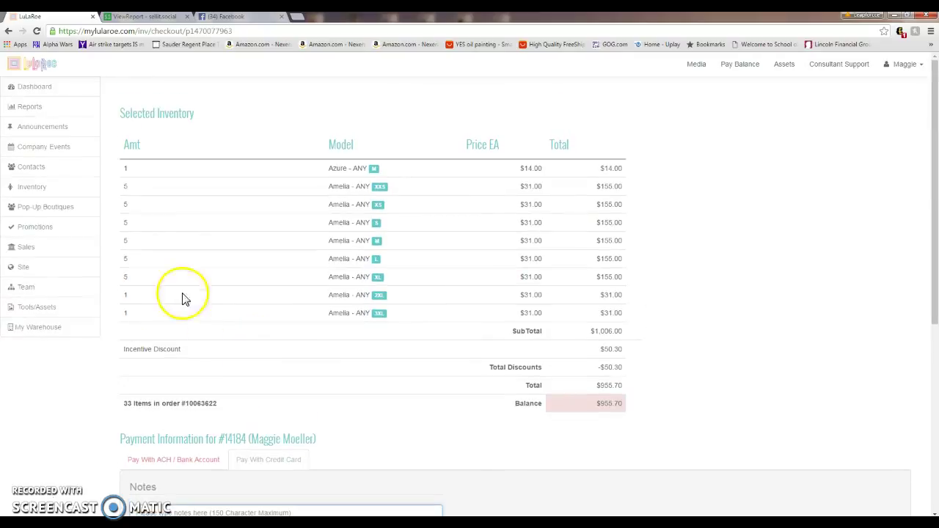
click(53, 190)
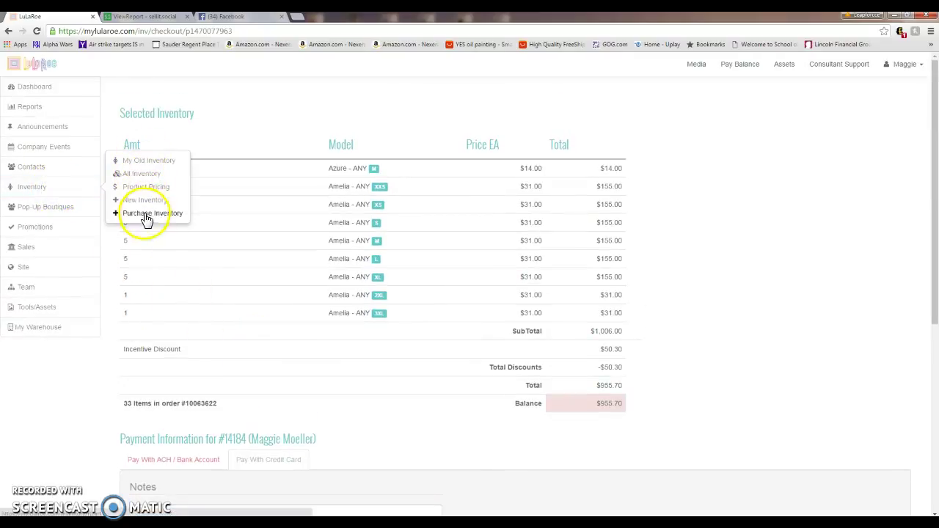